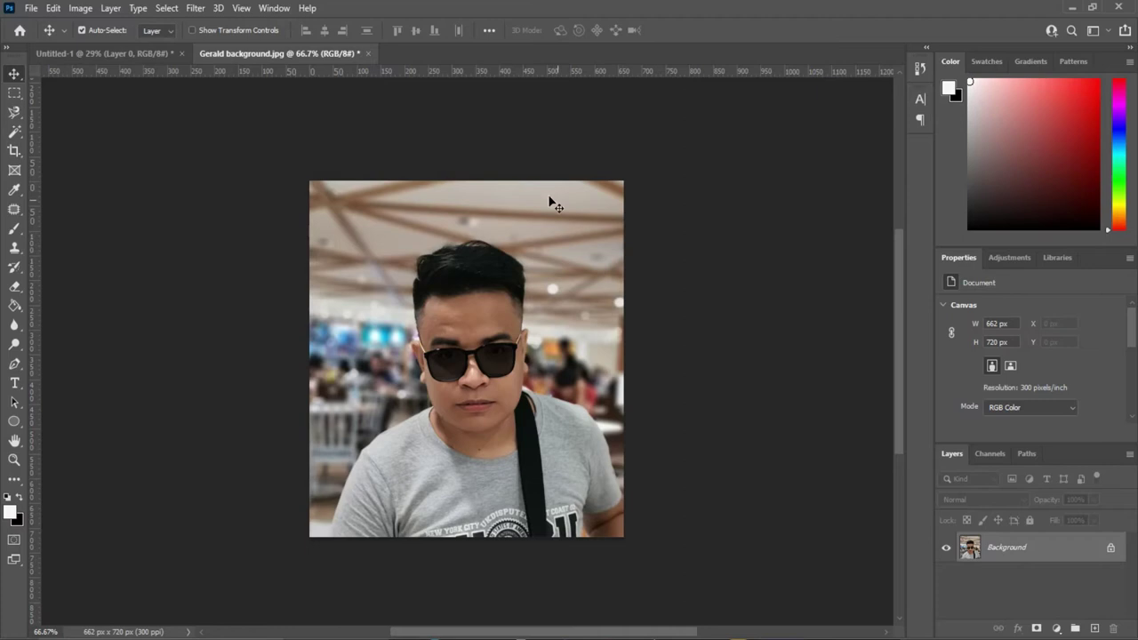
- Unlock the portrait's Background layer, converting it into an editable layer named Layer 0
{"action": "scroll", "coordinate": [360, 333], "scroll_direction": "up", "scroll_amount": 2}
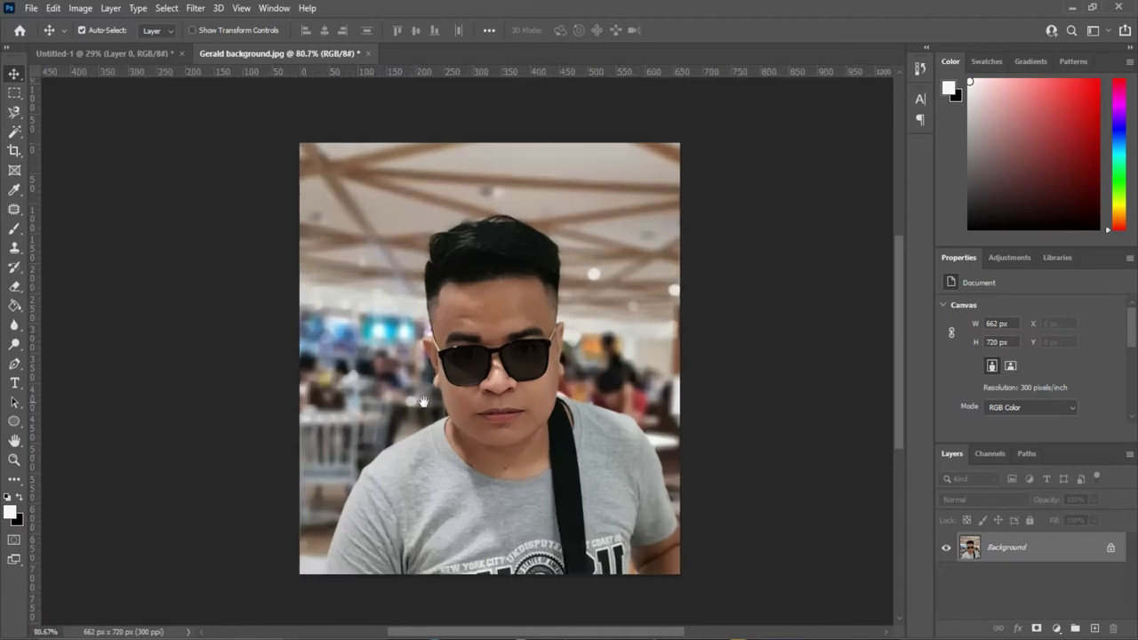
{"action": "scroll", "coordinate": [421, 402], "scroll_direction": "down", "scroll_amount": 2}
{"action": "scroll", "coordinate": [423, 400], "scroll_direction": "up", "scroll_amount": 1}
{"action": "scroll", "coordinate": [480, 391], "scroll_direction": "down", "scroll_amount": 1}
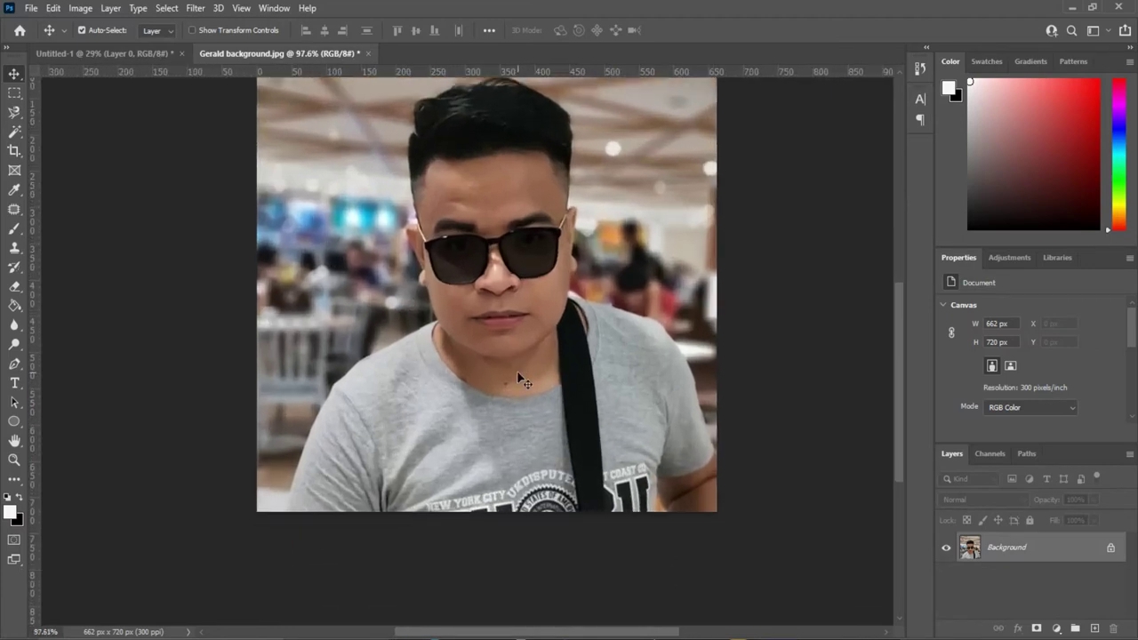
{"action": "scroll", "coordinate": [520, 378], "scroll_direction": "up", "scroll_amount": 2}
{"action": "scroll", "coordinate": [523, 313], "scroll_direction": "up", "scroll_amount": 1}
{"action": "scroll", "coordinate": [526, 293], "scroll_direction": "up", "scroll_amount": 2}
{"action": "scroll", "coordinate": [497, 231], "scroll_direction": "up", "scroll_amount": 1}
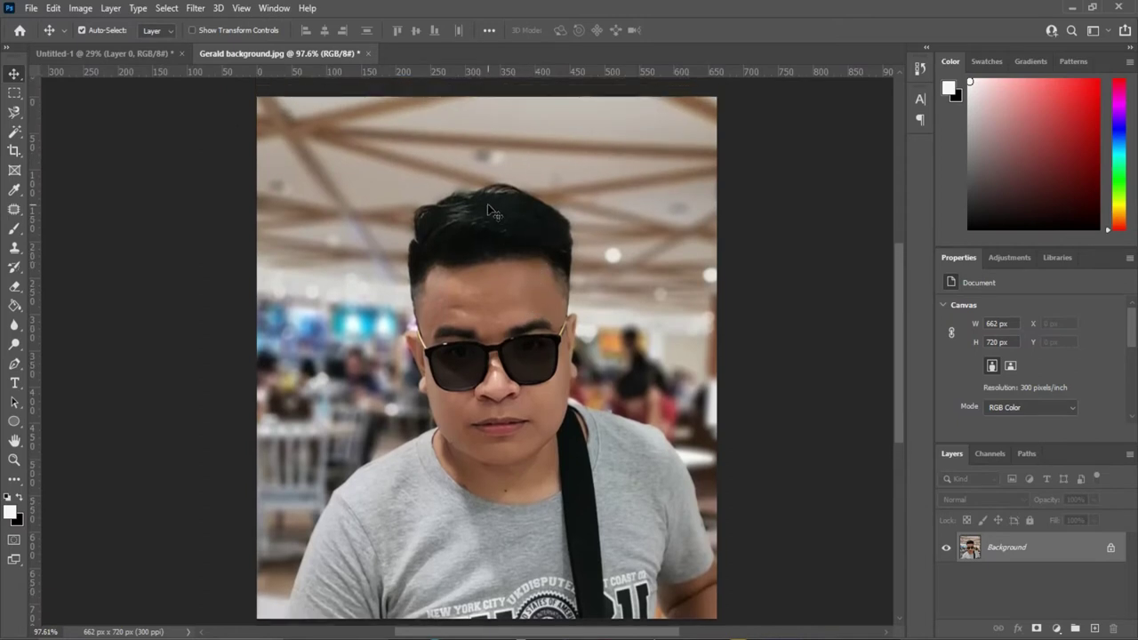
{"action": "scroll", "coordinate": [502, 253], "scroll_direction": "down", "scroll_amount": 1}
{"action": "scroll", "coordinate": [509, 325], "scroll_direction": "up", "scroll_amount": 1}
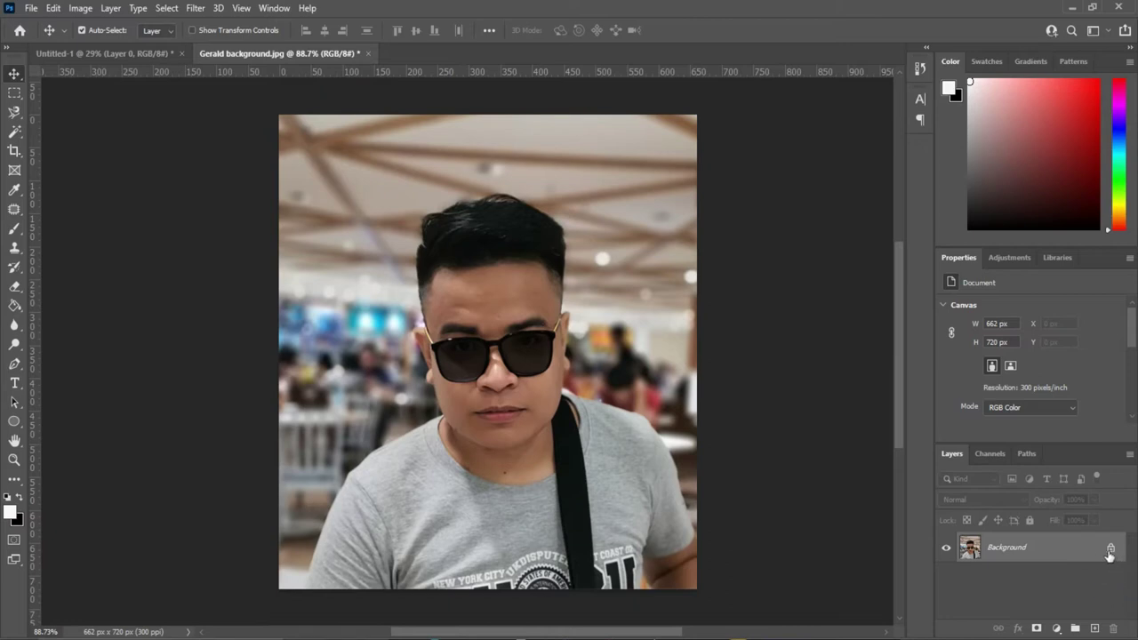
{"action": "double_click", "coordinate": [1066, 557]}
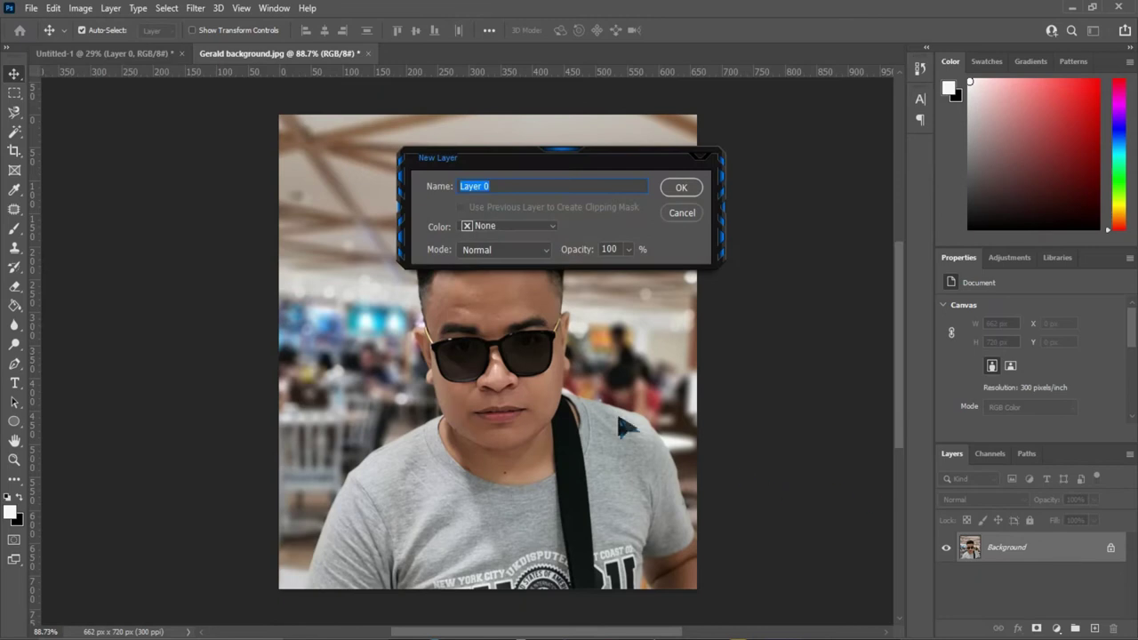
{"action": "left_click", "coordinate": [696, 189]}
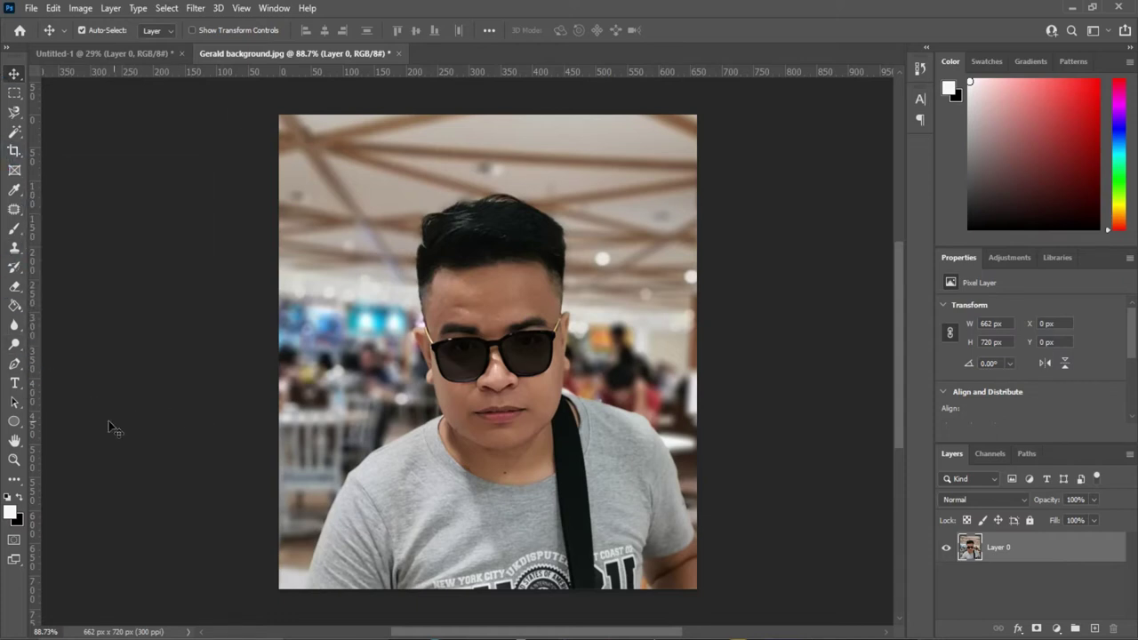
{"action": "left_click", "coordinate": [14, 365]}
- With the Pen Tool, start the path at the lower-left shirt edge and trace up the sleeve and shoulder
{"action": "left_click", "coordinate": [16, 369]}
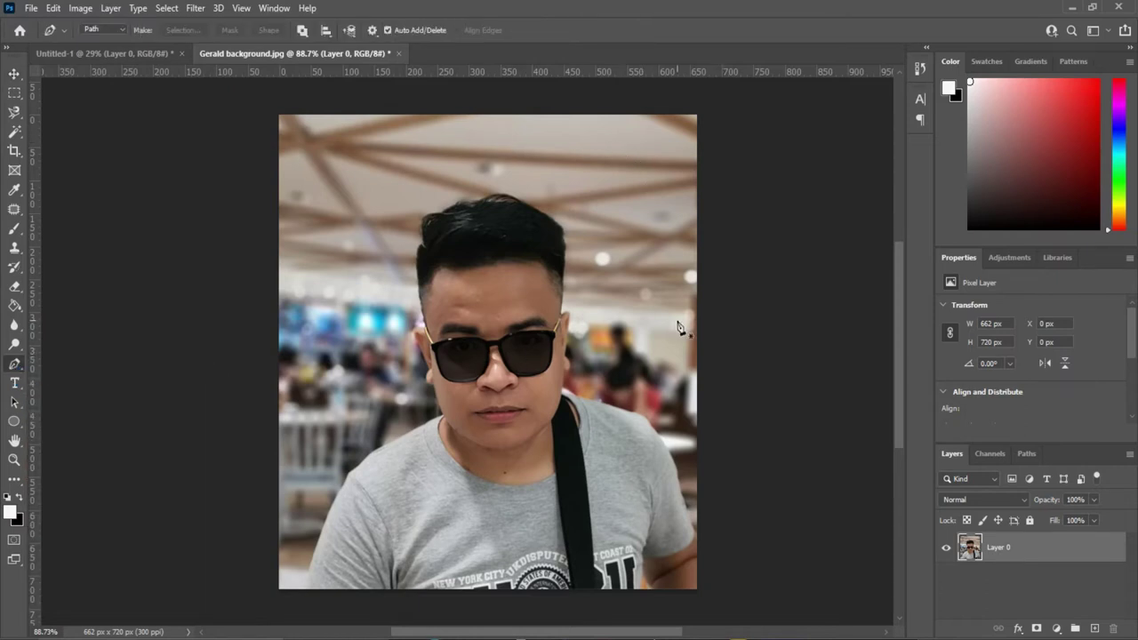
{"action": "scroll", "coordinate": [506, 449], "scroll_direction": "up", "scroll_amount": 3}
{"action": "scroll", "coordinate": [397, 474], "scroll_direction": "down", "scroll_amount": 1}
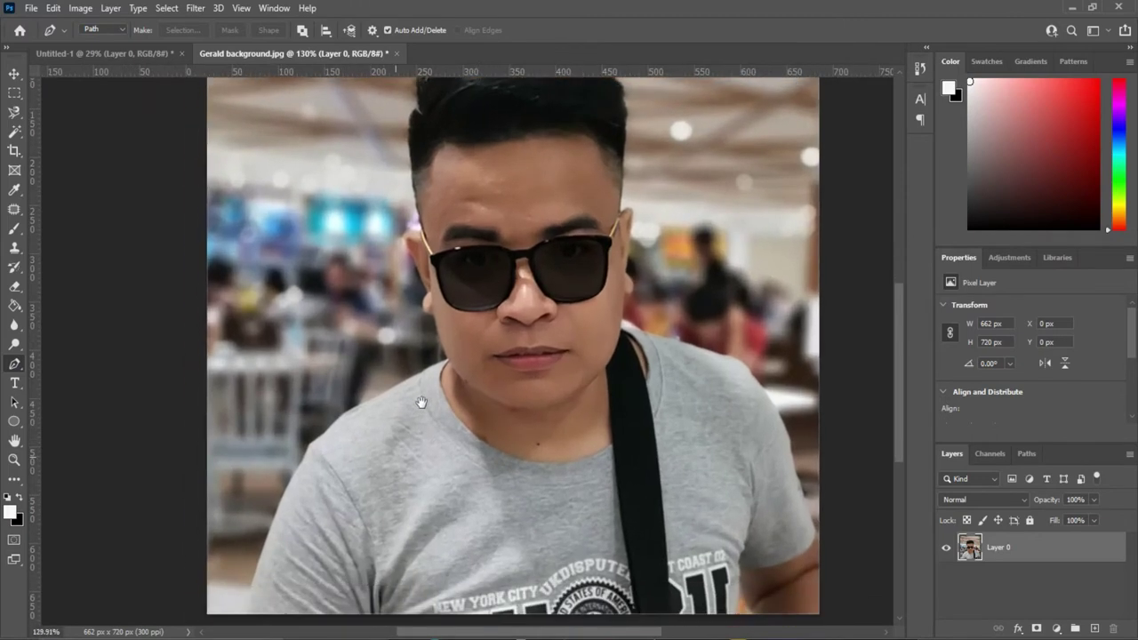
{"action": "scroll", "coordinate": [421, 399], "scroll_direction": "down", "scroll_amount": 3}
{"action": "scroll", "coordinate": [376, 358], "scroll_direction": "down", "scroll_amount": 1}
{"action": "left_click", "coordinate": [285, 432]}
{"action": "left_click", "coordinate": [342, 290]}
{"action": "left_click", "coordinate": [319, 349]}
{"action": "left_click_drag", "start_coordinate": [319, 350], "coordinate": [316, 349]}
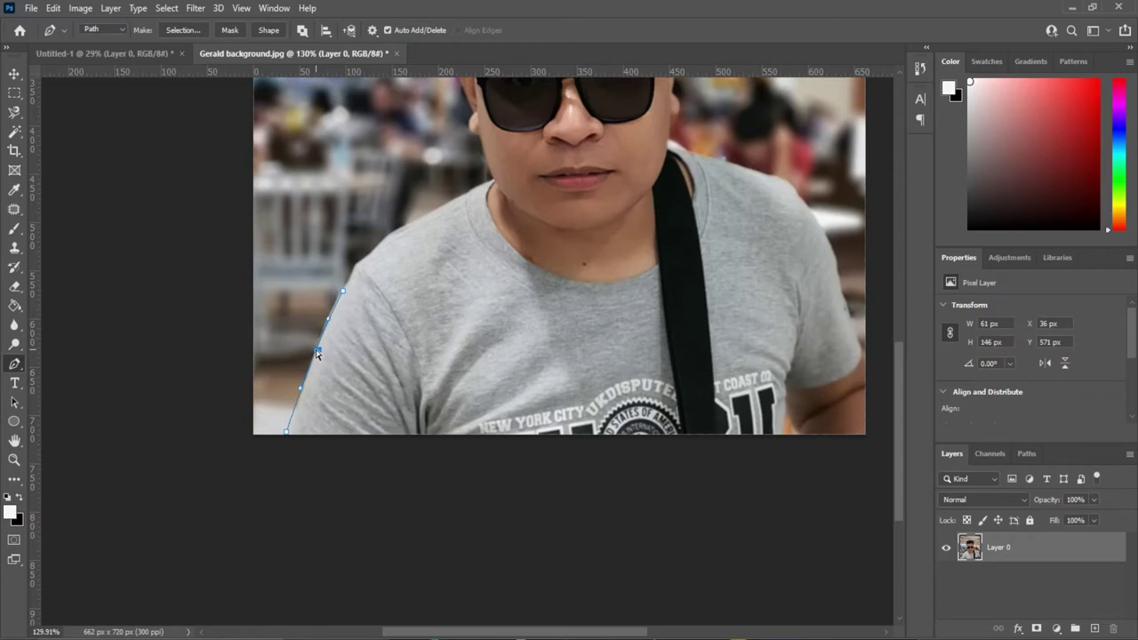
{"action": "left_click", "coordinate": [351, 279]}
{"action": "left_click", "coordinate": [355, 264]}
{"action": "left_click", "coordinate": [387, 235]}
{"action": "left_click", "coordinate": [372, 256]}
- Continue the path along the shoulder to the neck and up to the jaw
{"action": "left_click", "coordinate": [494, 183]}
{"action": "left_click", "coordinate": [427, 216]}
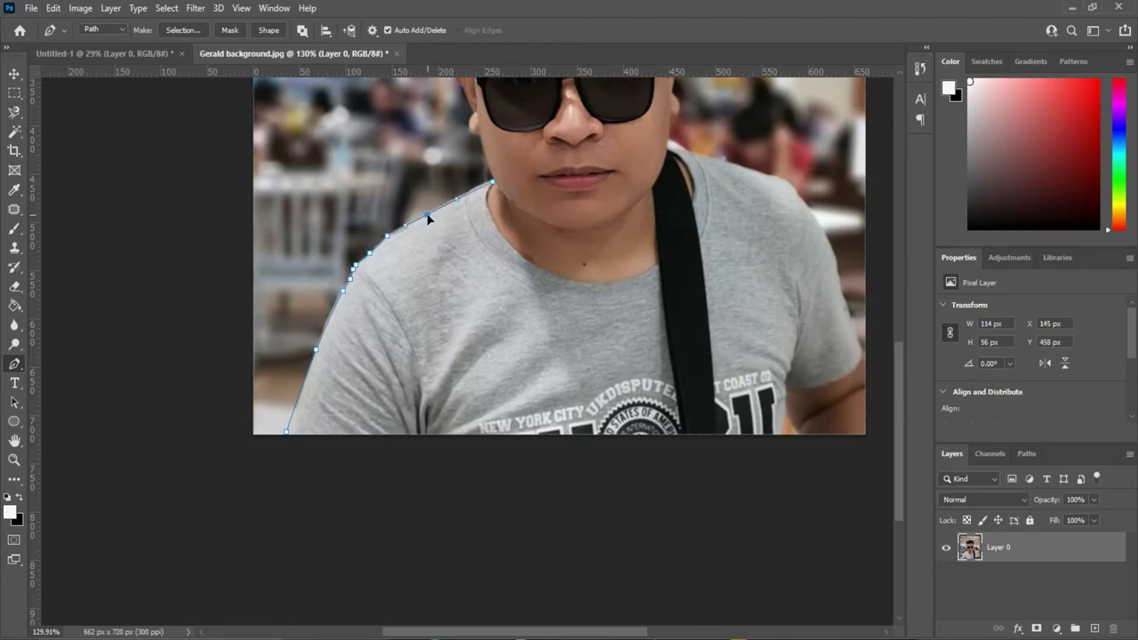
{"action": "left_click", "coordinate": [468, 196]}
{"action": "scroll", "coordinate": [469, 193], "scroll_direction": "up", "scroll_amount": 1}
{"action": "scroll", "coordinate": [471, 200], "scroll_direction": "up", "scroll_amount": 1}
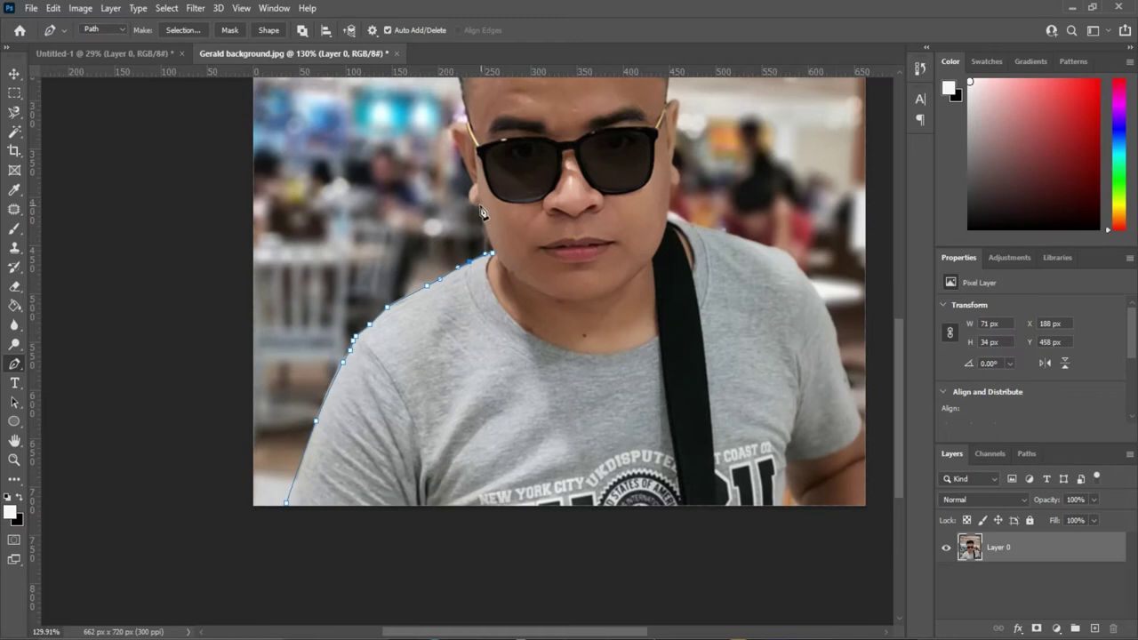
{"action": "left_click", "coordinate": [480, 208]}
{"action": "left_click", "coordinate": [473, 208]}
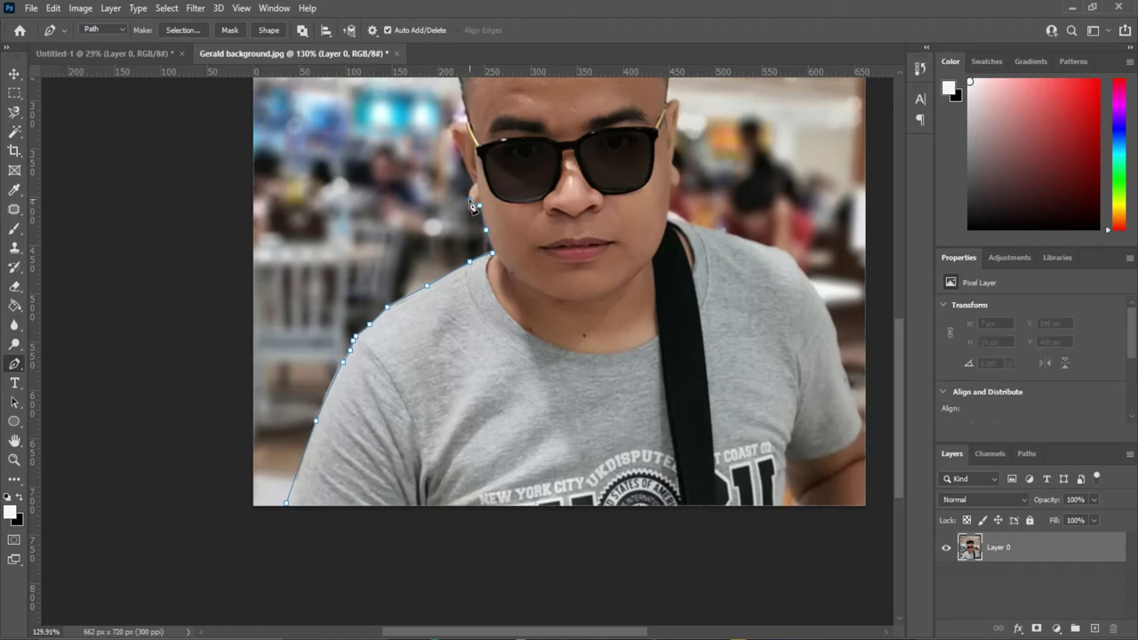
{"action": "left_click", "coordinate": [472, 197]}
{"action": "left_click", "coordinate": [473, 194]}
{"action": "left_click", "coordinate": [472, 187]}
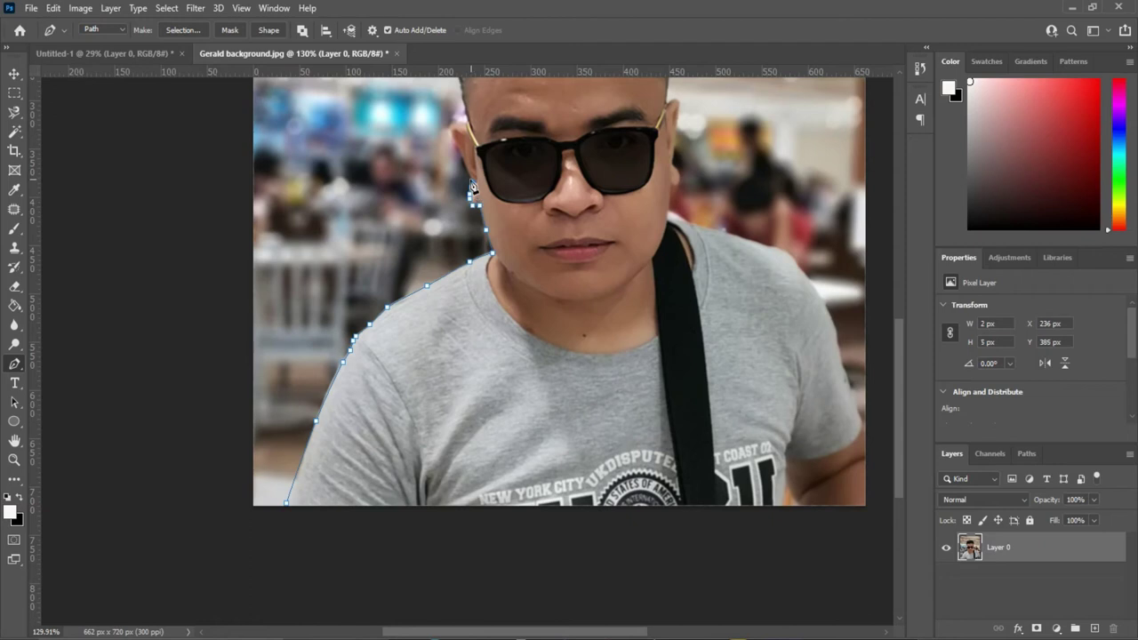
- Trace the left side of the face past the sunglasses arm up to the hairline
{"action": "left_click", "coordinate": [448, 132]}
{"action": "left_click", "coordinate": [486, 206]}
{"action": "left_click", "coordinate": [450, 132]}
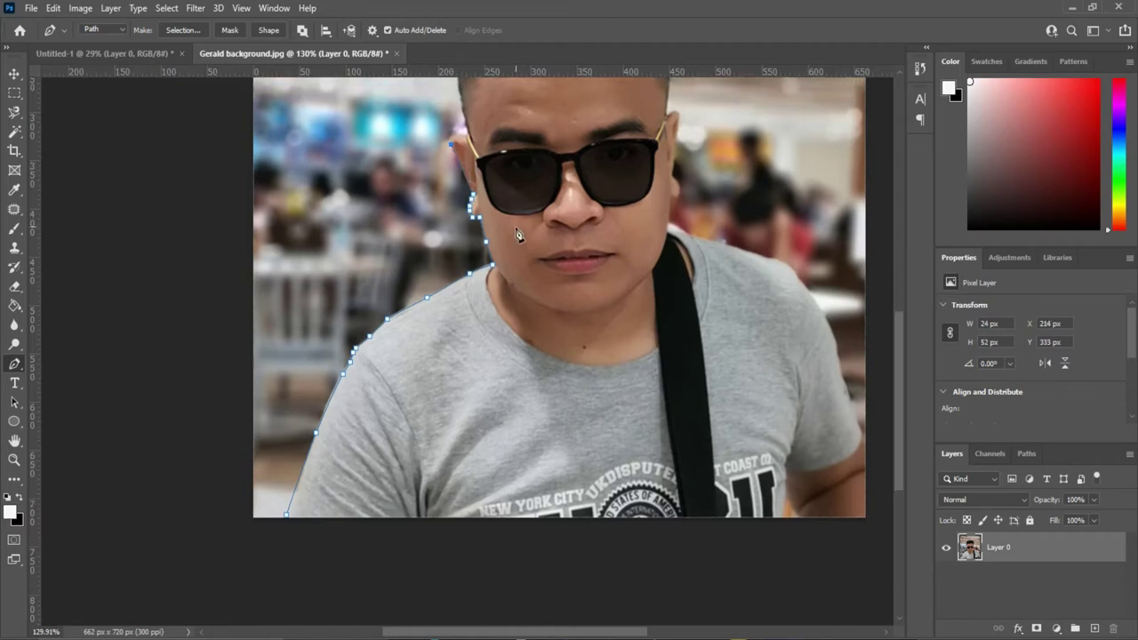
{"action": "scroll", "coordinate": [463, 164], "scroll_direction": "up", "scroll_amount": 3}
{"action": "left_click", "coordinate": [452, 189]}
{"action": "left_click", "coordinate": [469, 189]}
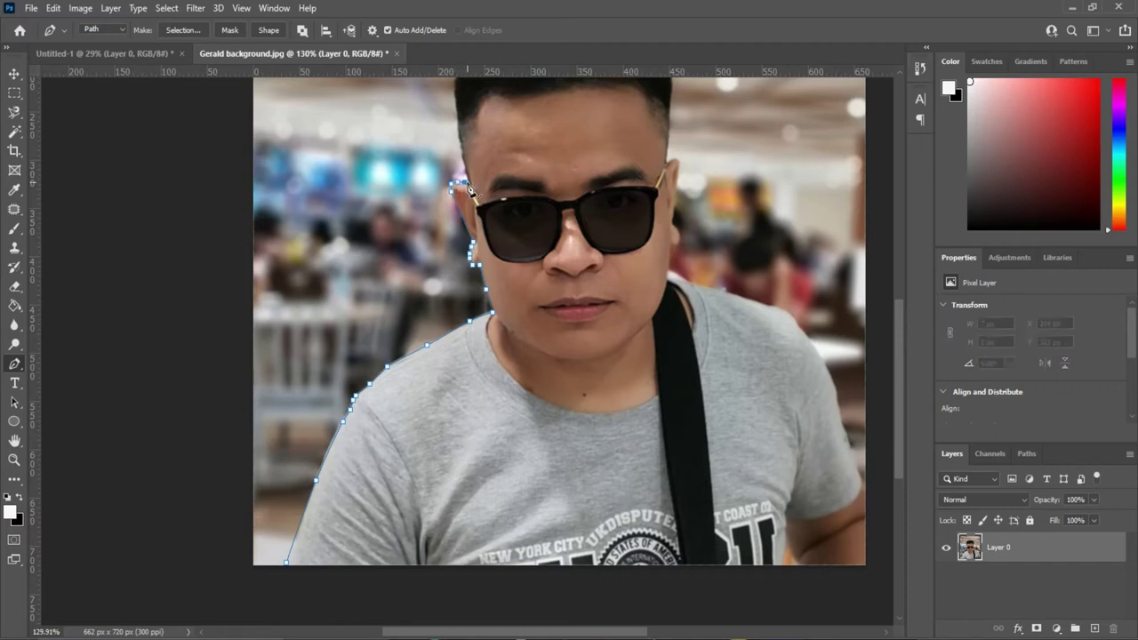
{"action": "scroll", "coordinate": [470, 184], "scroll_direction": "up", "scroll_amount": 5}
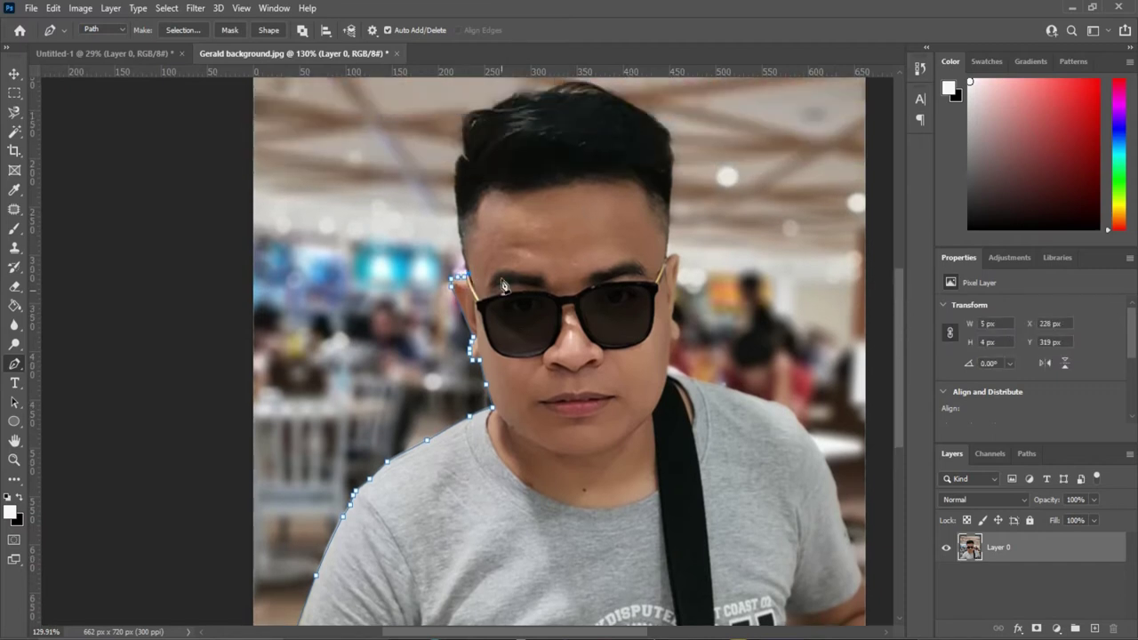
{"action": "left_click", "coordinate": [455, 167]}
- Extend the path up the left side of the hair and across its top
{"action": "scroll", "coordinate": [460, 224], "scroll_direction": "up", "scroll_amount": 3}
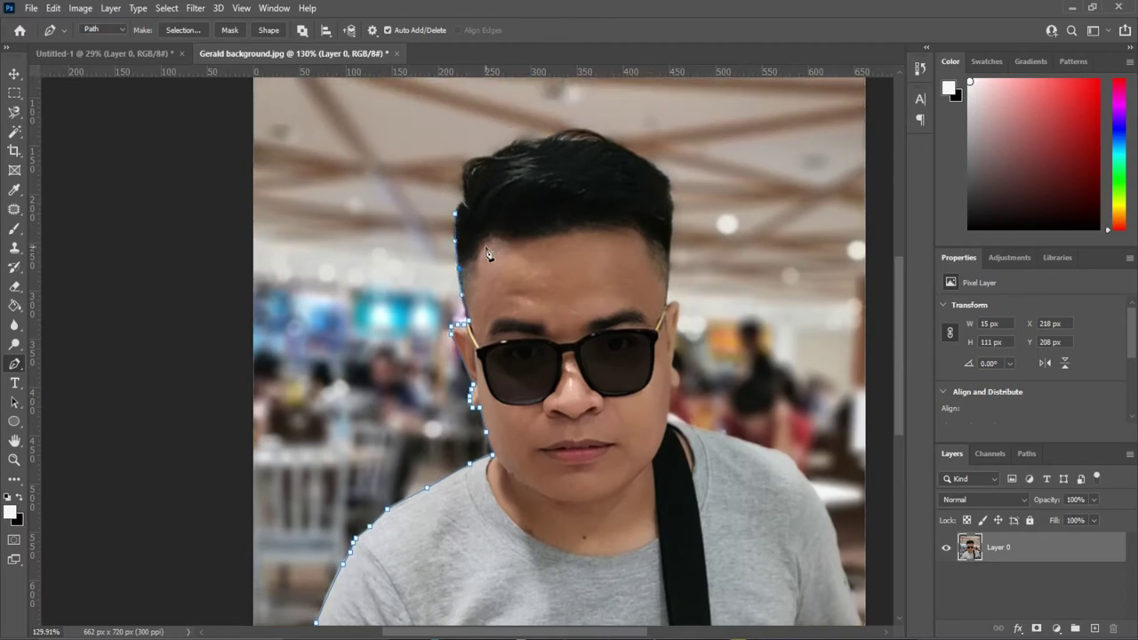
{"action": "left_click", "coordinate": [460, 216]}
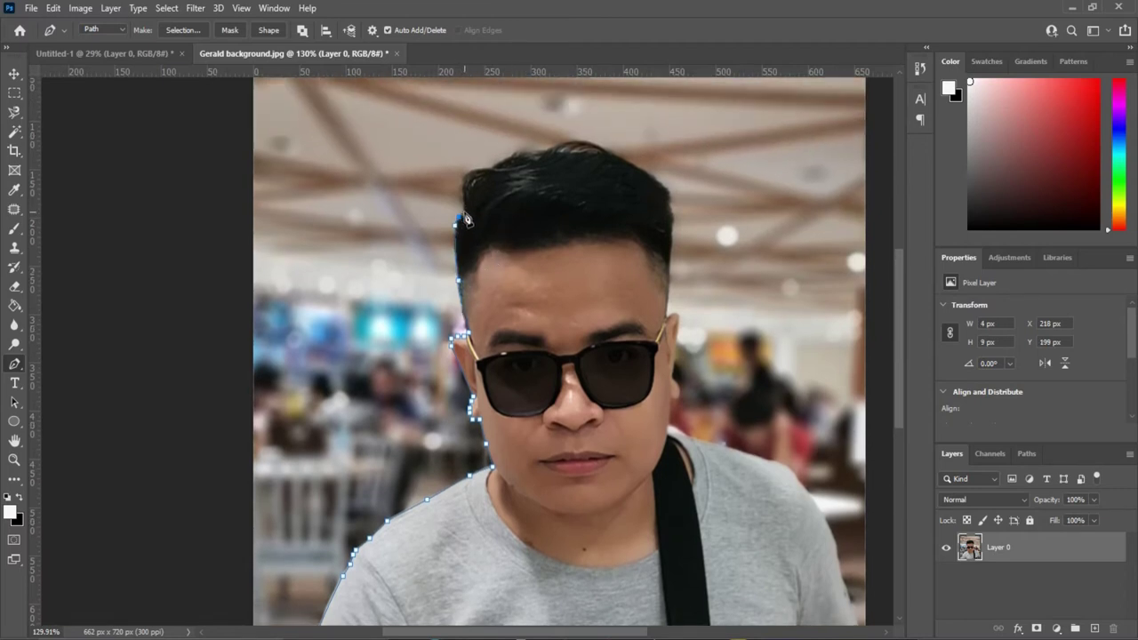
{"action": "left_click", "coordinate": [463, 182]}
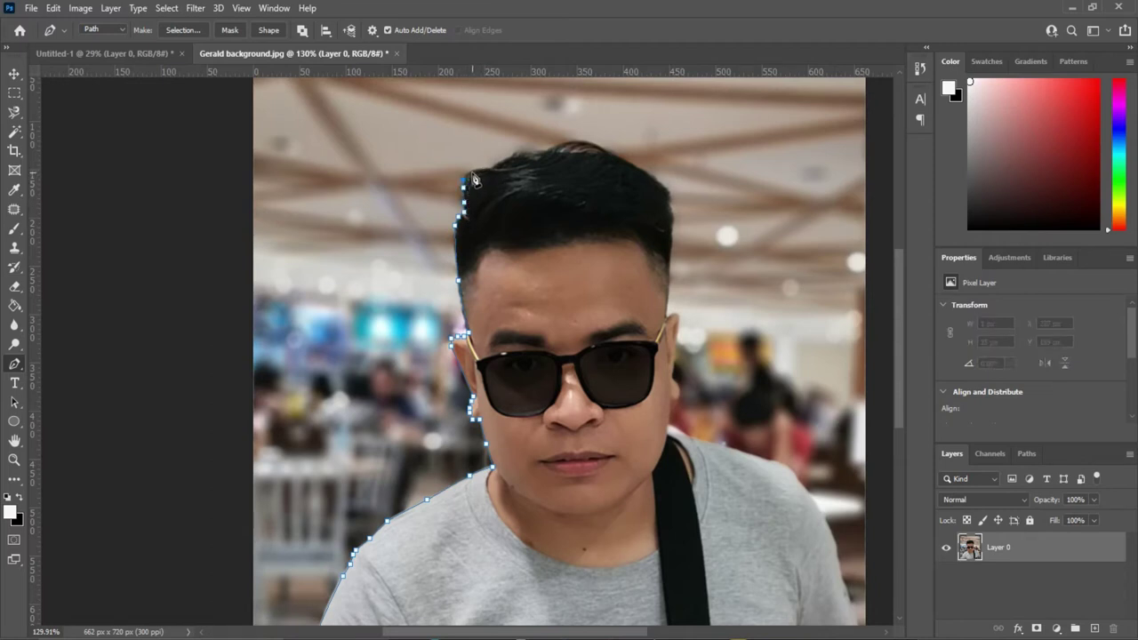
{"action": "left_click", "coordinate": [477, 171]}
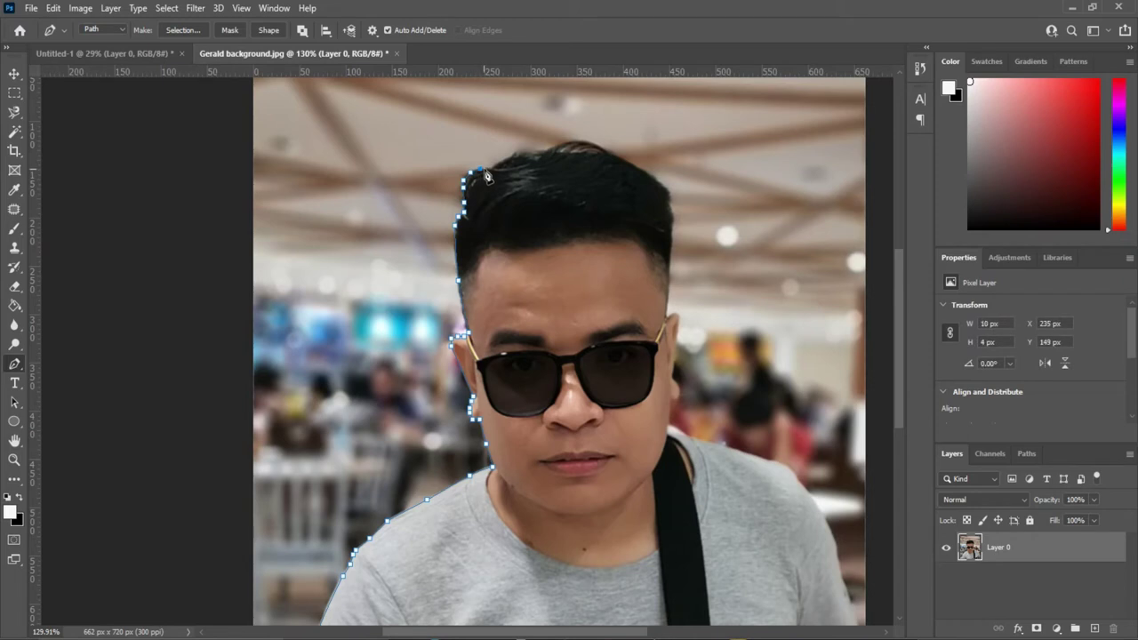
{"action": "left_click", "coordinate": [496, 172]}
{"action": "left_click", "coordinate": [511, 160]}
{"action": "left_click", "coordinate": [544, 150]}
{"action": "left_click", "coordinate": [582, 142]}
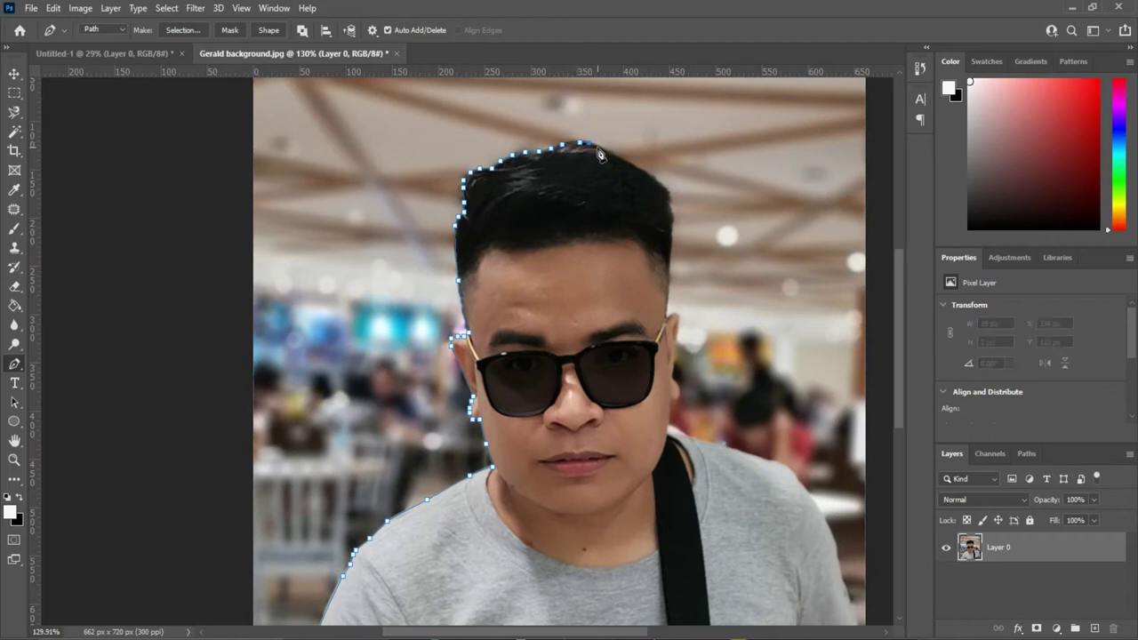
{"action": "left_click", "coordinate": [609, 153]}
{"action": "left_click", "coordinate": [620, 158]}
- Trace down the right edge of the hair and head to the face edge by the ear
{"action": "left_click", "coordinate": [628, 164]}
{"action": "left_click", "coordinate": [647, 173]}
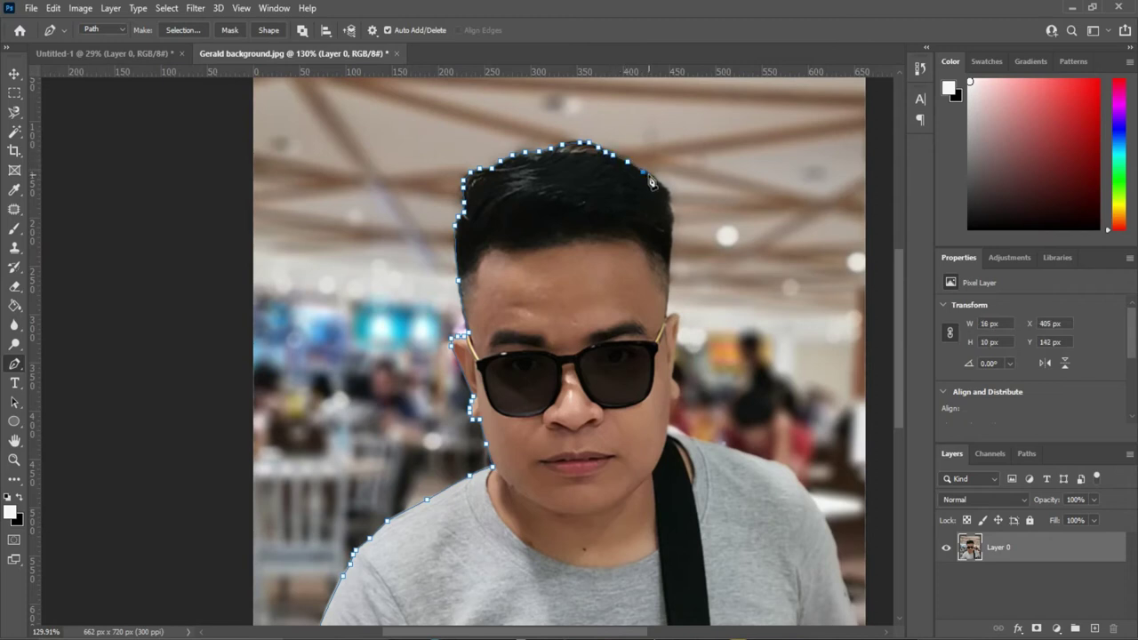
{"action": "left_click", "coordinate": [659, 184]}
{"action": "left_click", "coordinate": [669, 198]}
{"action": "left_click", "coordinate": [673, 237]}
{"action": "left_click", "coordinate": [673, 245]}
{"action": "left_click", "coordinate": [672, 261]}
{"action": "left_click", "coordinate": [670, 276]}
{"action": "left_click", "coordinate": [670, 295]}
{"action": "left_click", "coordinate": [669, 312]}
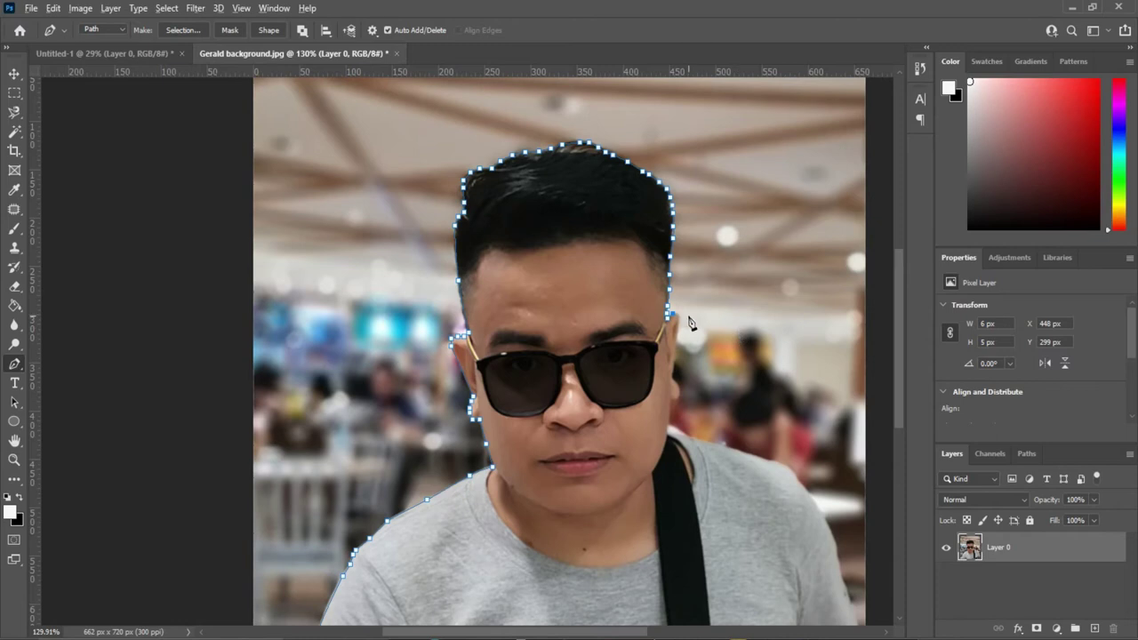
{"action": "scroll", "coordinate": [690, 324], "scroll_direction": "down", "scroll_amount": 2}
- Zoom in on the right ear and trace the path around it and down the jaw
{"action": "scroll", "coordinate": [689, 324], "scroll_direction": "up", "scroll_amount": 8}
{"action": "left_click_drag", "start_coordinate": [698, 322], "coordinate": [429, 200]}
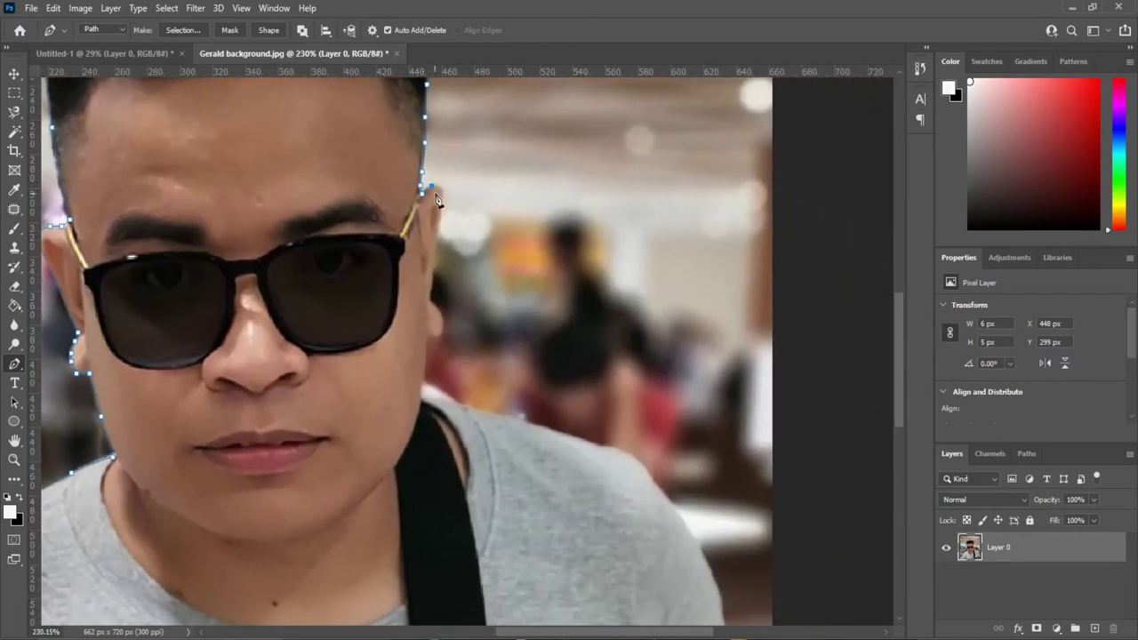
{"action": "left_click", "coordinate": [439, 187]}
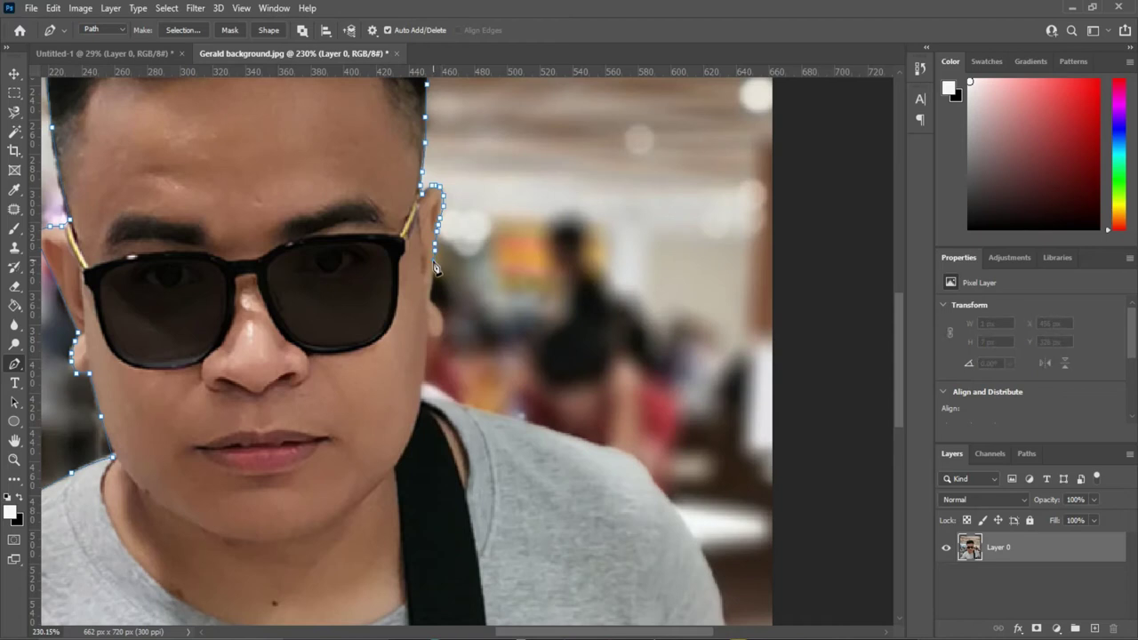
{"action": "left_click", "coordinate": [434, 309]}
{"action": "left_click", "coordinate": [442, 322]}
{"action": "left_click", "coordinate": [432, 335]}
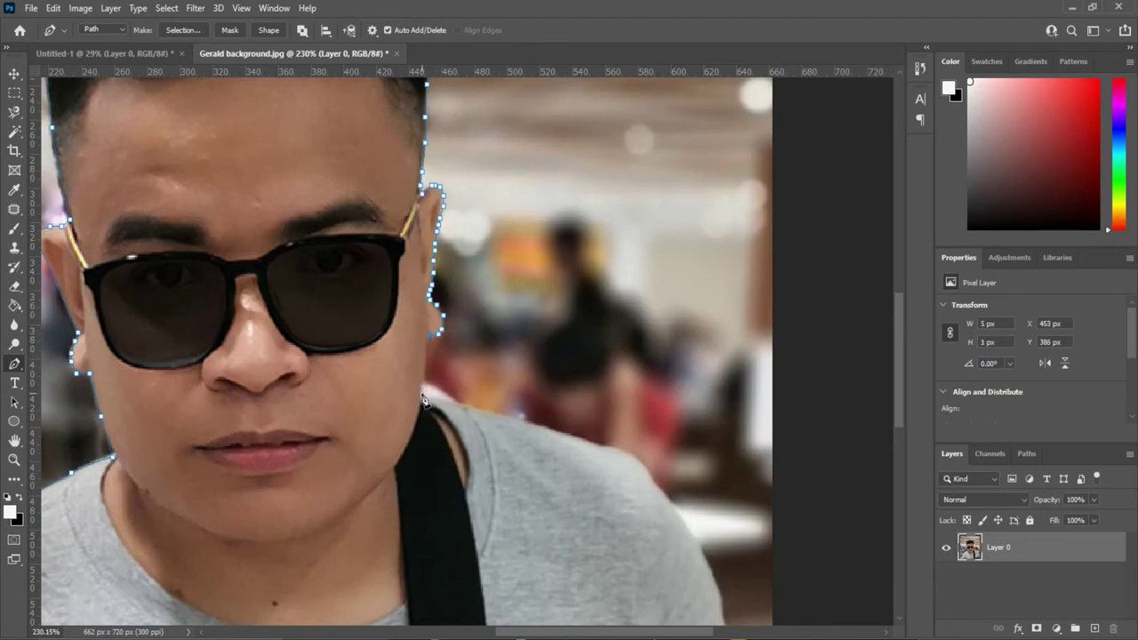
{"action": "left_click", "coordinate": [427, 352]}
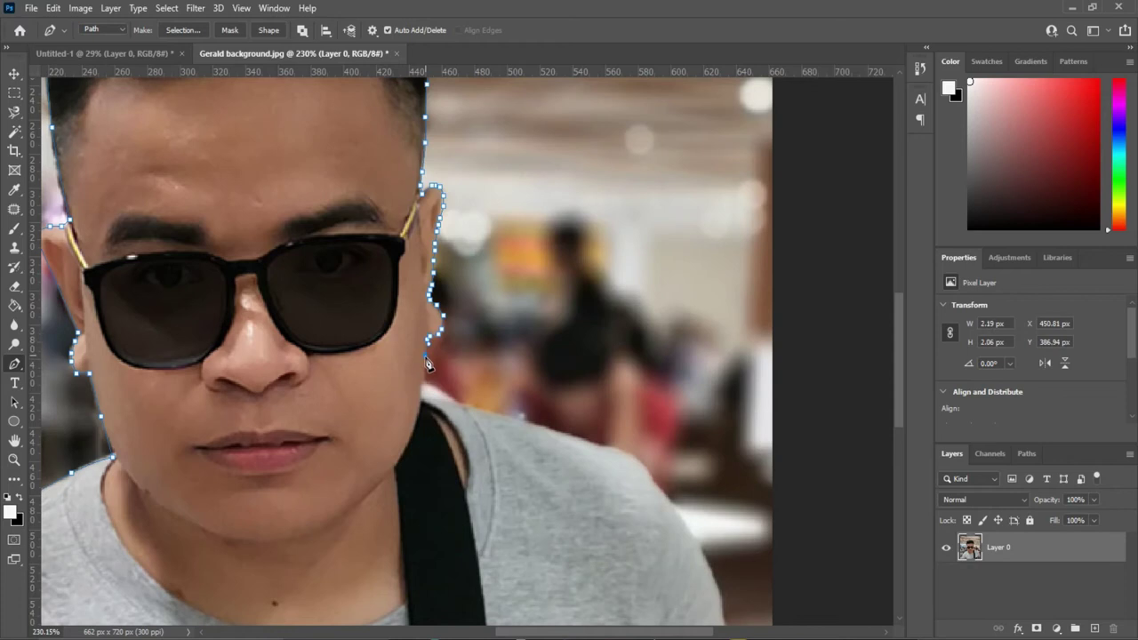
{"action": "left_click", "coordinate": [425, 375]}
{"action": "left_click", "coordinate": [428, 374]}
{"action": "left_click", "coordinate": [423, 383]}
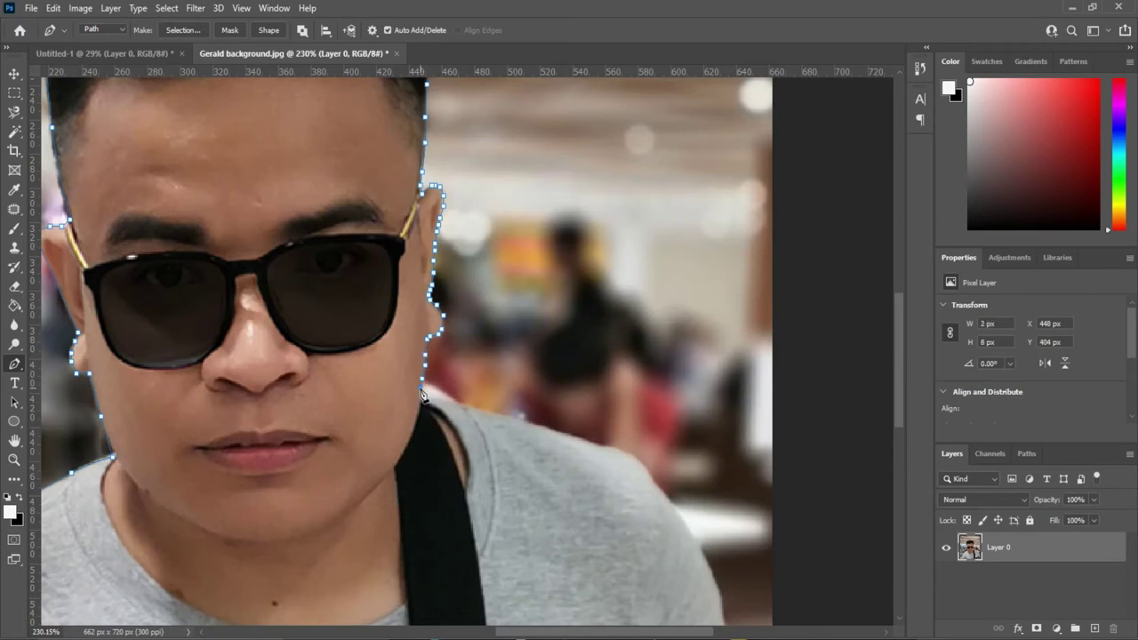
- Continue the path from the neck along the right shoulder and down the arm
{"action": "left_click", "coordinate": [445, 399]}
{"action": "left_click", "coordinate": [441, 400]}
{"action": "left_click", "coordinate": [472, 408]}
{"action": "left_click", "coordinate": [512, 417]}
{"action": "mouse_move", "coordinate": [591, 443]}
{"action": "left_mouse_down"}
{"action": "mouse_move", "coordinate": [600, 453]}
{"action": "mouse_move", "coordinate": [548, 345]}
{"action": "left_mouse_up"}
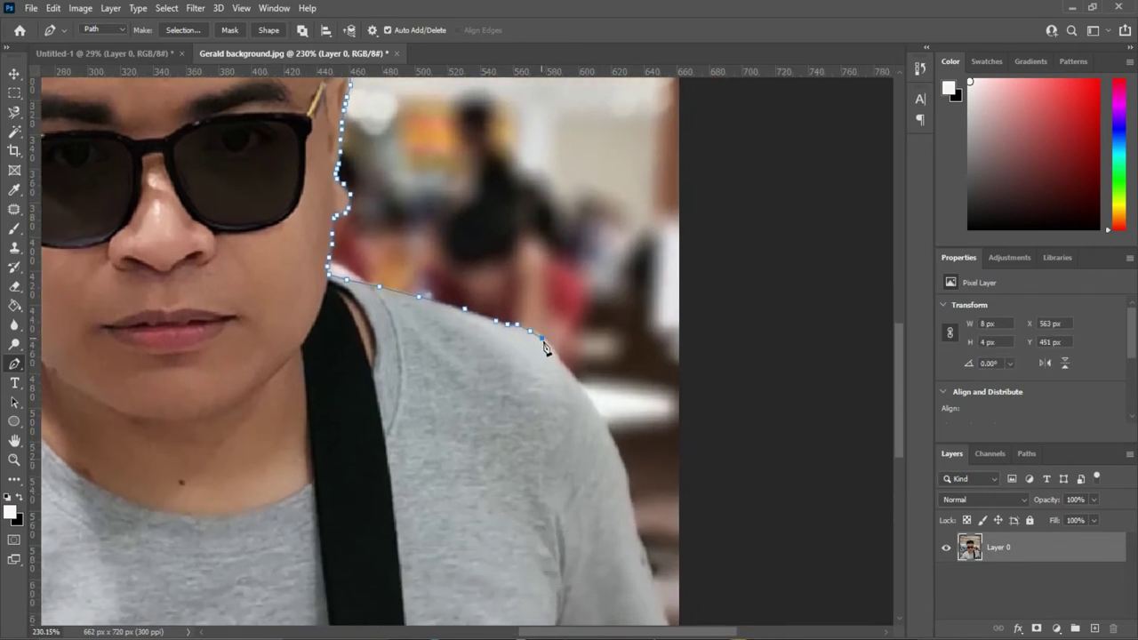
{"action": "left_click", "coordinate": [585, 393]}
{"action": "mouse_move", "coordinate": [628, 479]}
{"action": "left_mouse_down"}
{"action": "mouse_move", "coordinate": [574, 401]}
{"action": "mouse_move", "coordinate": [551, 198]}
{"action": "mouse_move", "coordinate": [578, 300]}
{"action": "left_mouse_up"}
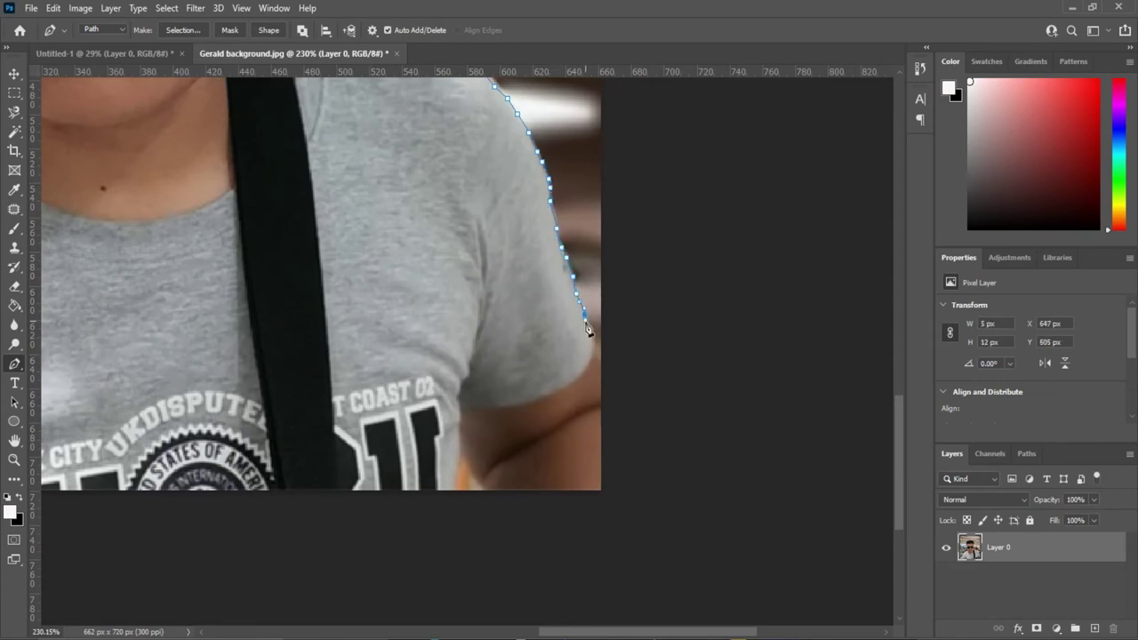
{"action": "scroll", "coordinate": [673, 406], "scroll_direction": "down", "scroll_amount": 3}
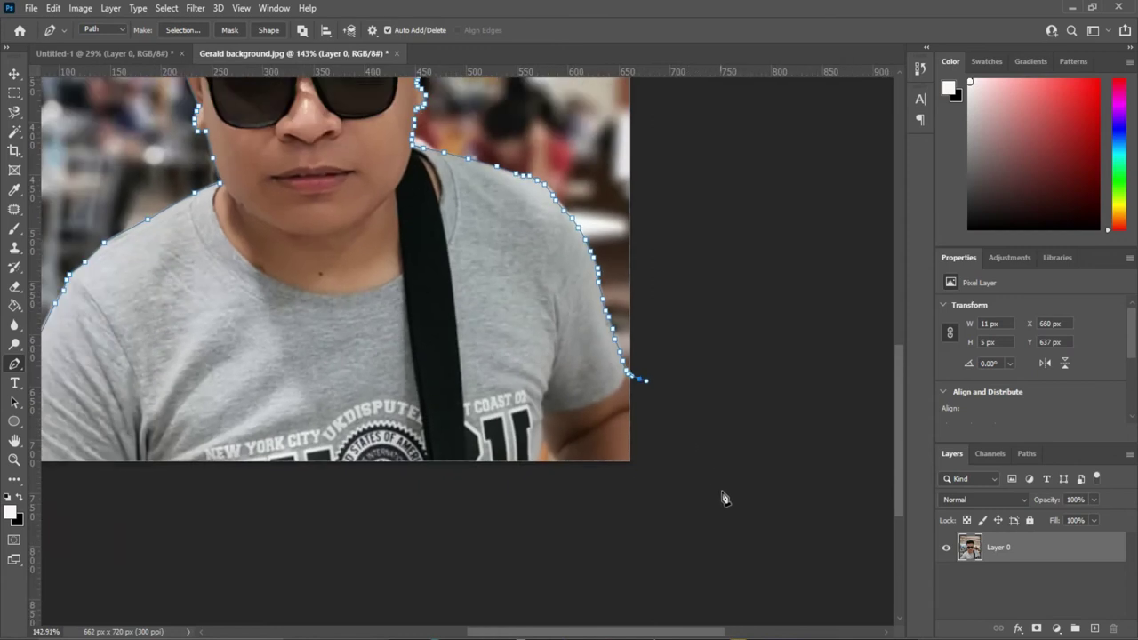
{"action": "scroll", "coordinate": [724, 498], "scroll_direction": "down", "scroll_amount": 2}
{"action": "scroll", "coordinate": [736, 525], "scroll_direction": "down", "scroll_amount": 1}
{"action": "scroll", "coordinate": [738, 525], "scroll_direction": "down", "scroll_amount": 1}
- Carry the path around outside the photo and close it back at its starting point
{"action": "scroll", "coordinate": [762, 527], "scroll_direction": "down", "scroll_amount": 1}
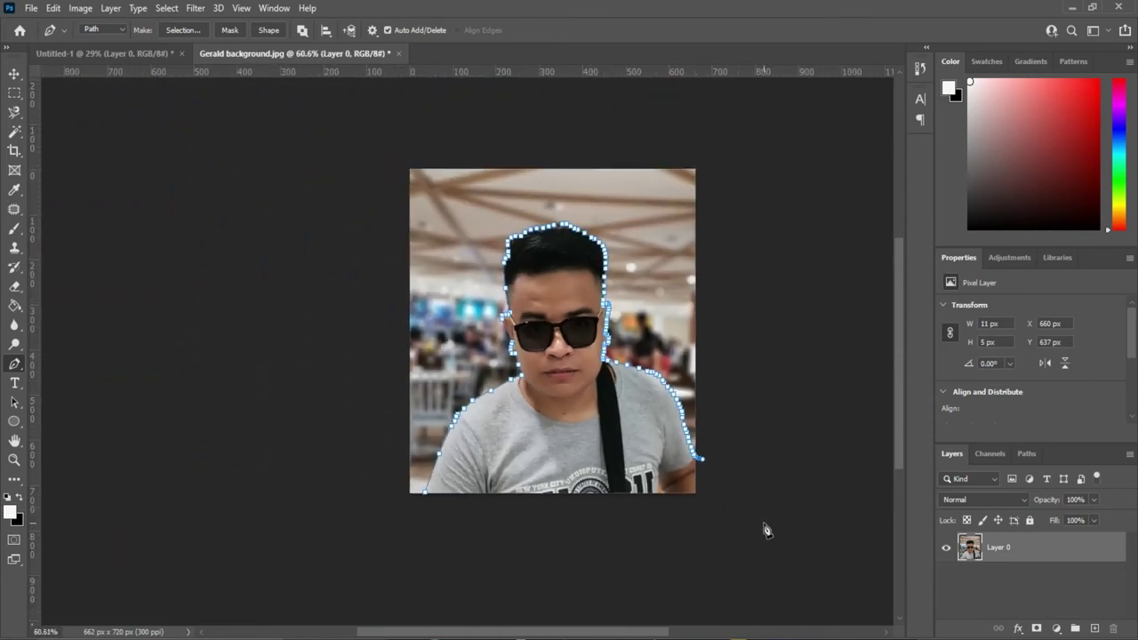
{"action": "left_click", "coordinate": [751, 442]}
{"action": "left_click", "coordinate": [759, 344]}
{"action": "left_click", "coordinate": [771, 137]}
{"action": "left_click", "coordinate": [654, 97]}
{"action": "left_click", "coordinate": [425, 108]}
{"action": "left_click", "coordinate": [247, 441]}
{"action": "left_click_drag", "start_coordinate": [274, 517], "coordinate": [297, 521]}
{"action": "left_click", "coordinate": [340, 532]}
{"action": "left_click", "coordinate": [396, 538]}
{"action": "left_click", "coordinate": [425, 491]}
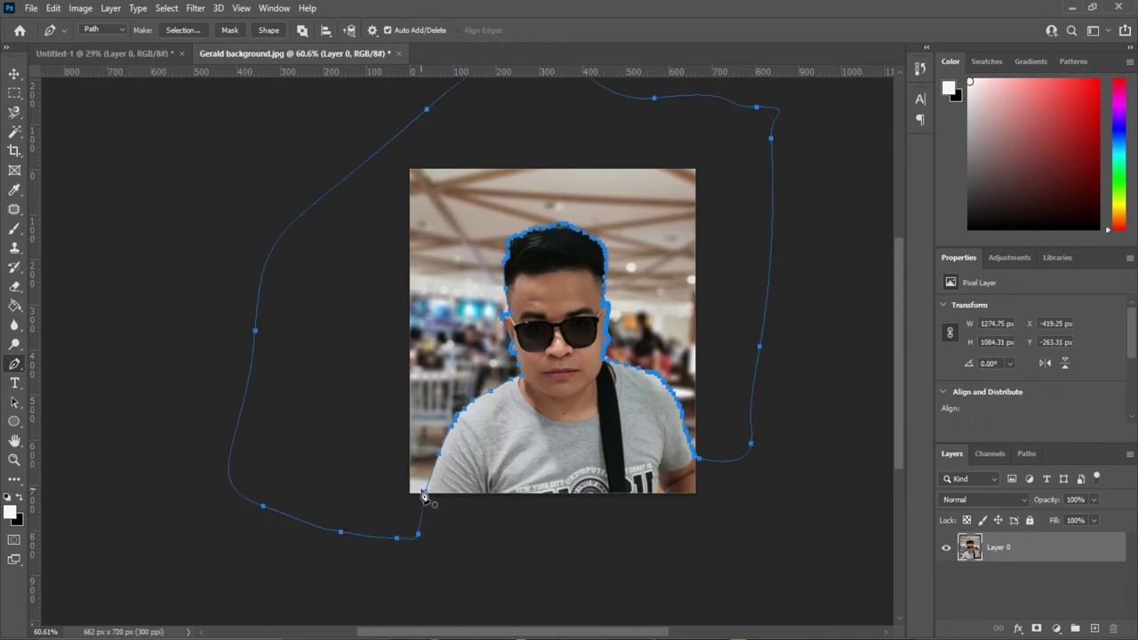
- Make a selection from the closed path with a 2-pixel feather radius
{"action": "right_click", "coordinate": [466, 201]}
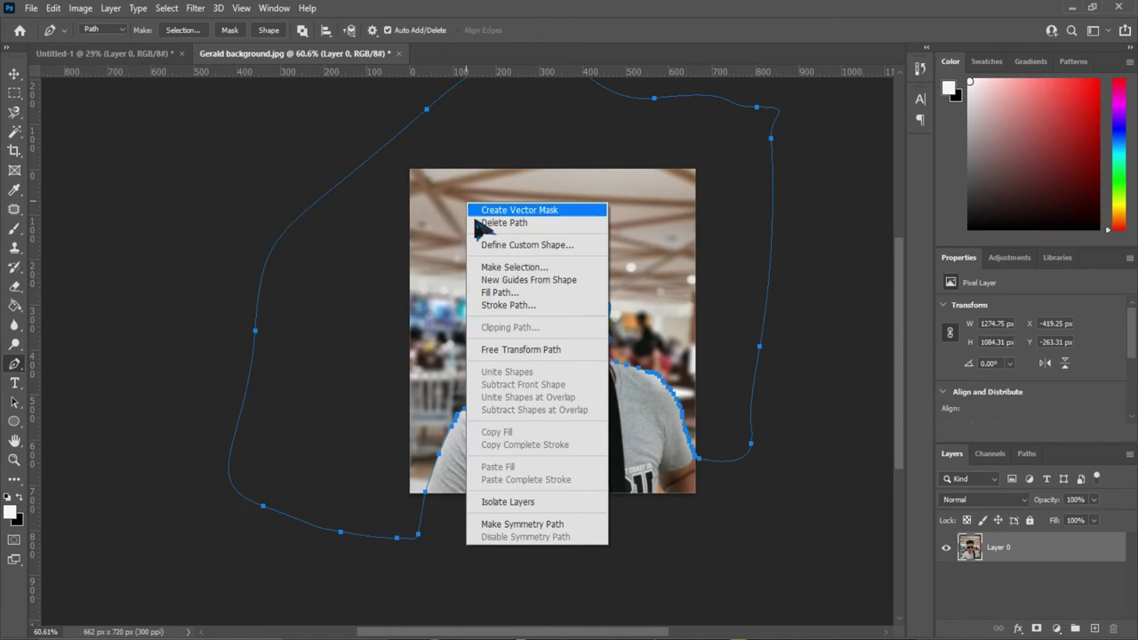
{"action": "left_click", "coordinate": [491, 269]}
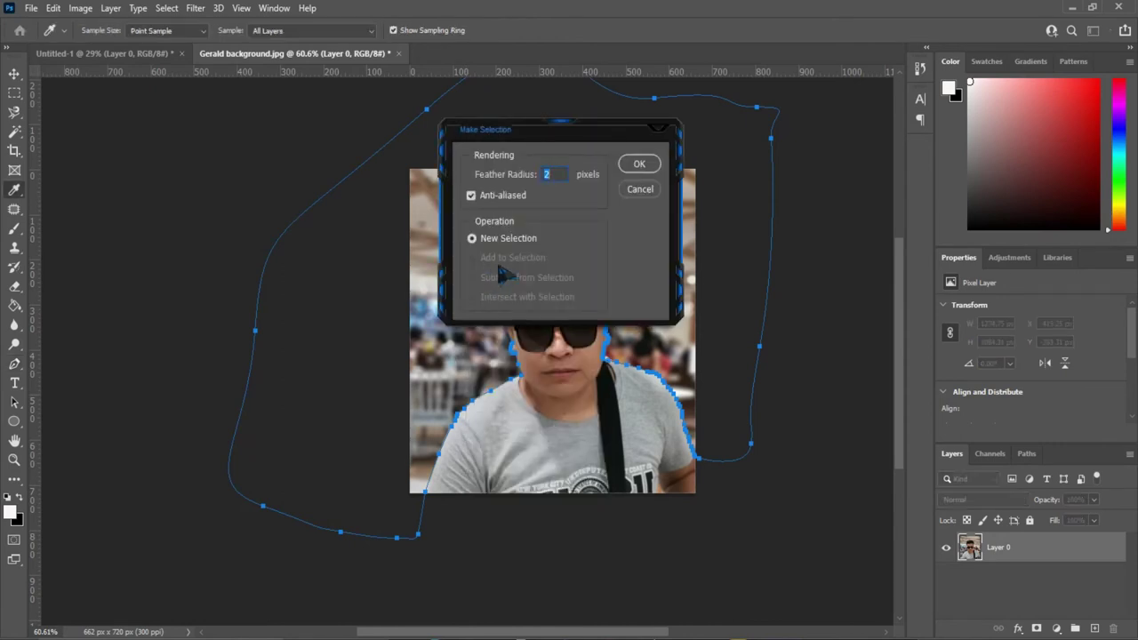
{"action": "left_click", "coordinate": [641, 166]}
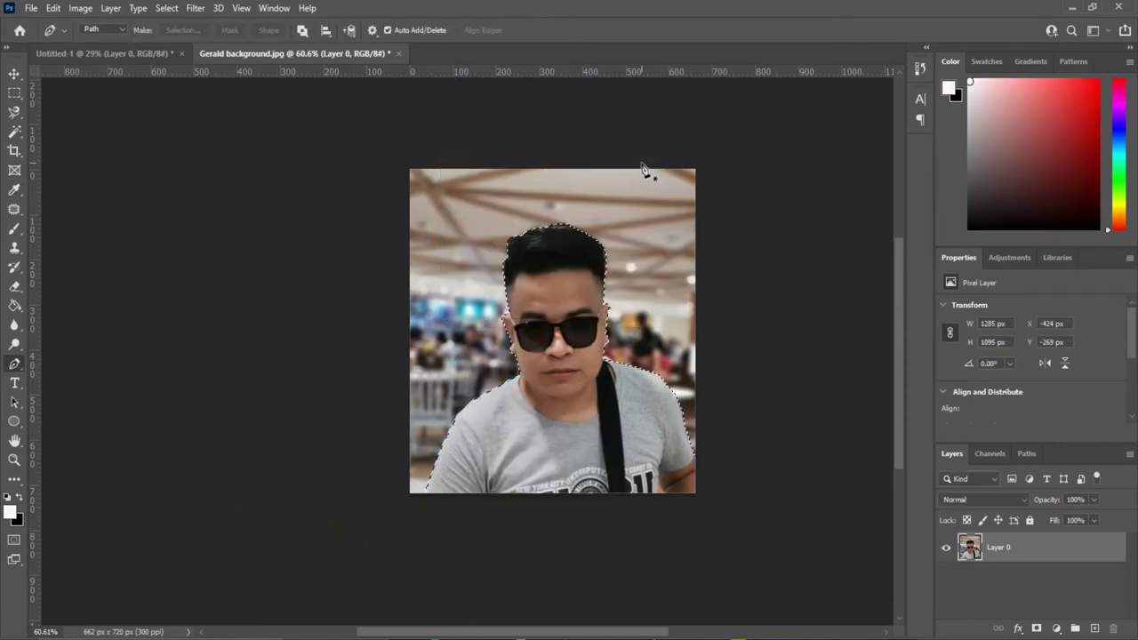
- Fill the selected background with white and deselect
{"action": "key", "text": "ctrl+shift+i"}
{"action": "key", "text": "alt+BackSpace"}
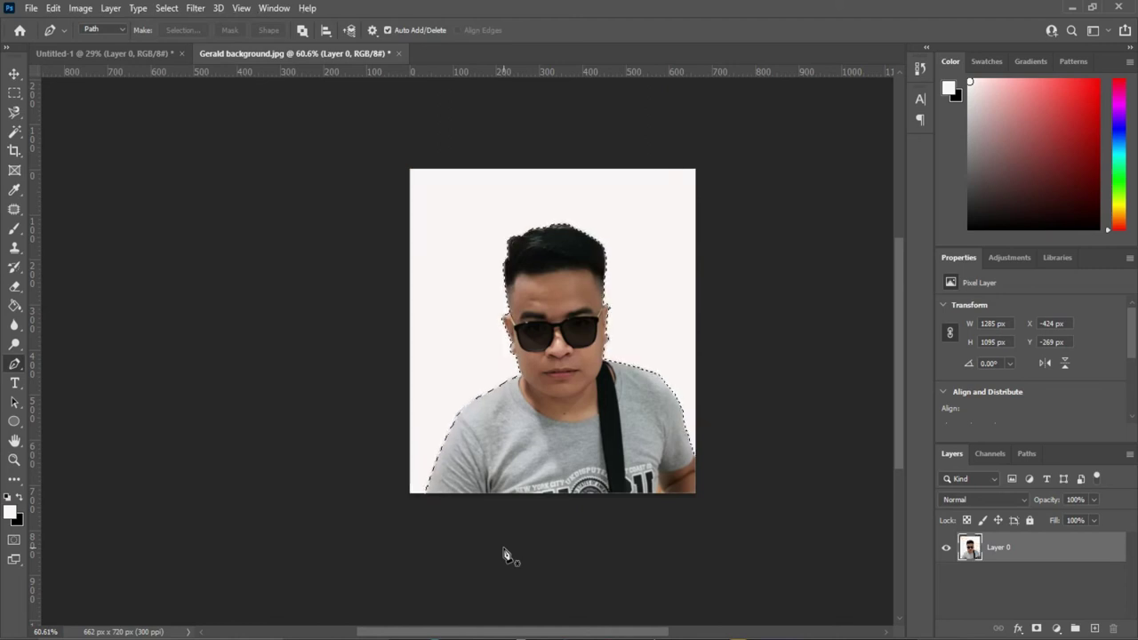
{"action": "key", "text": "ctrl+d"}
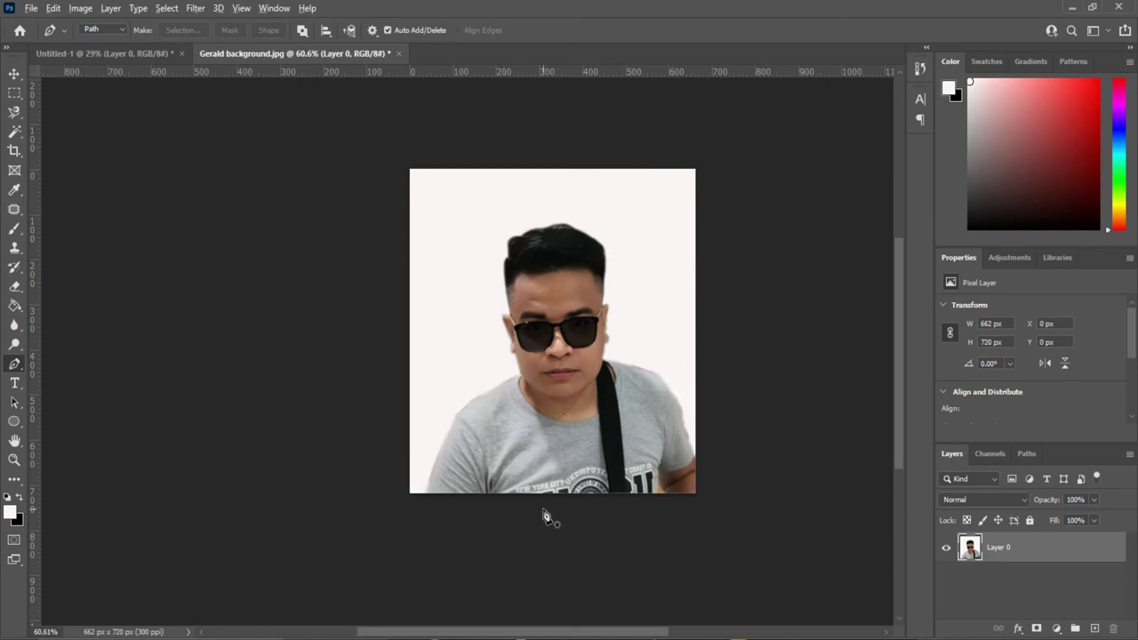
- Zoom and pan around the photo to inspect the cutout on the white background
{"action": "scroll", "coordinate": [546, 516], "scroll_direction": "up", "scroll_amount": 1}
{"action": "scroll", "coordinate": [551, 505], "scroll_direction": "up", "scroll_amount": 1}
{"action": "scroll", "coordinate": [551, 502], "scroll_direction": "down", "scroll_amount": 1}
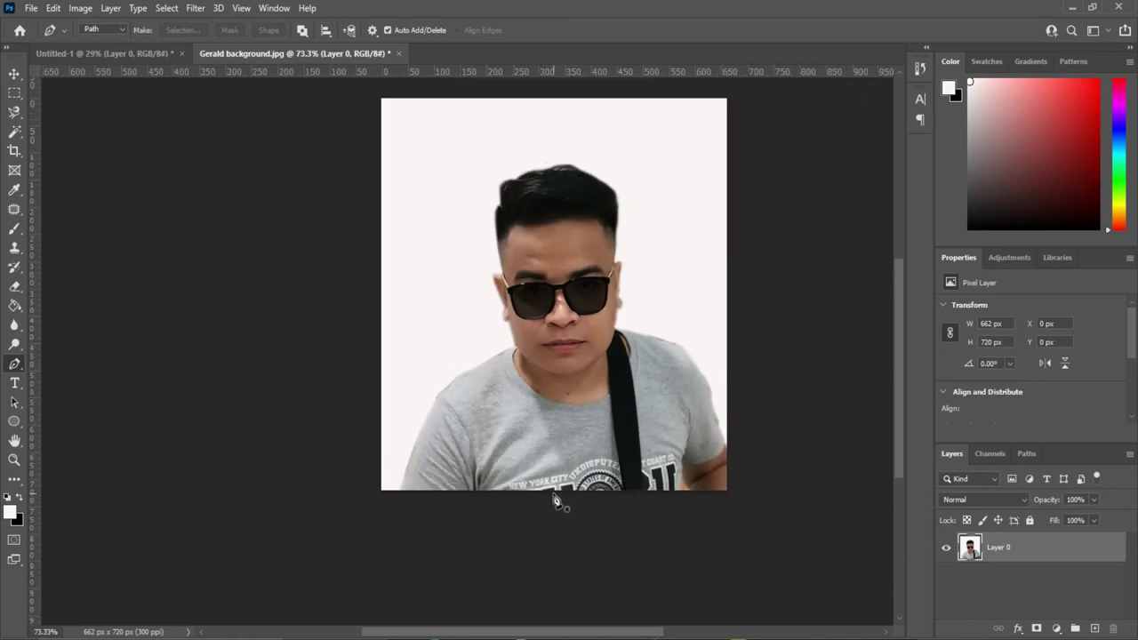
{"action": "scroll", "coordinate": [551, 502], "scroll_direction": "down", "scroll_amount": 1}
{"action": "left_click_drag", "start_coordinate": [576, 402], "coordinate": [429, 406]}
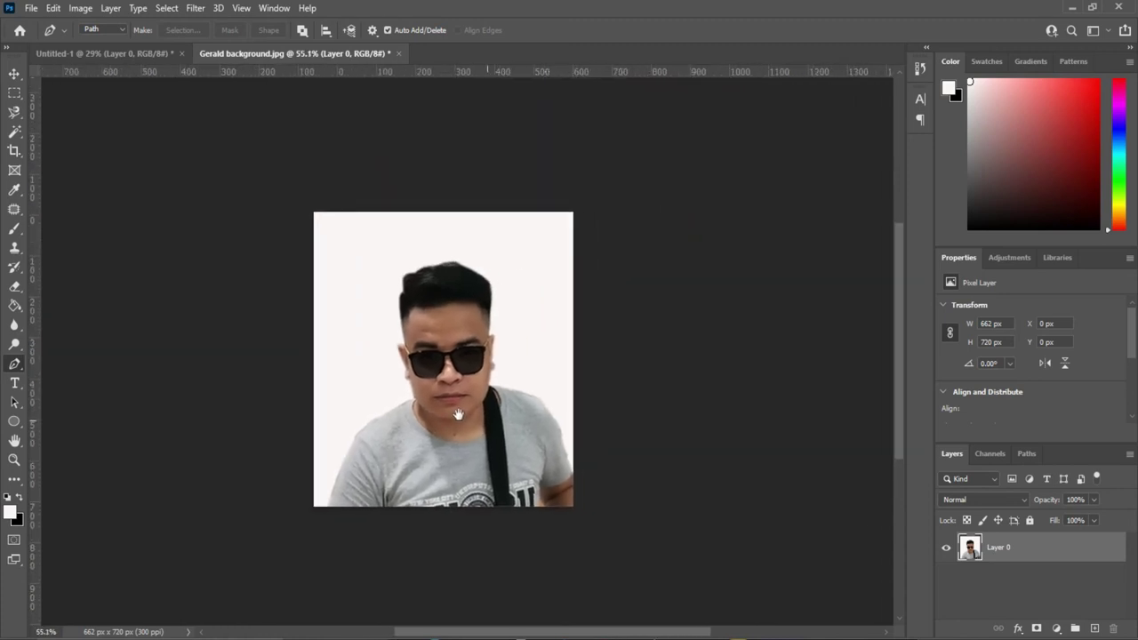
{"action": "scroll", "coordinate": [470, 419], "scroll_direction": "up", "scroll_amount": 1}
{"action": "scroll", "coordinate": [474, 426], "scroll_direction": "up", "scroll_amount": 1}
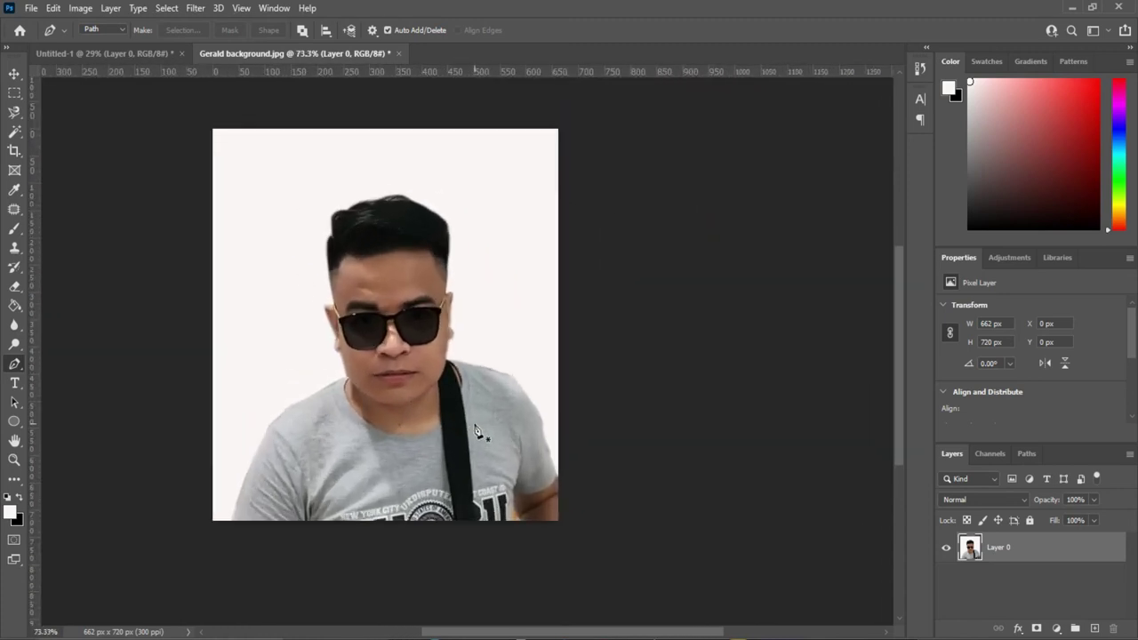
{"action": "scroll", "coordinate": [534, 293], "scroll_direction": "up", "scroll_amount": 1}
{"action": "scroll", "coordinate": [515, 378], "scroll_direction": "down", "scroll_amount": 1}
{"action": "scroll", "coordinate": [542, 382], "scroll_direction": "up", "scroll_amount": 1}
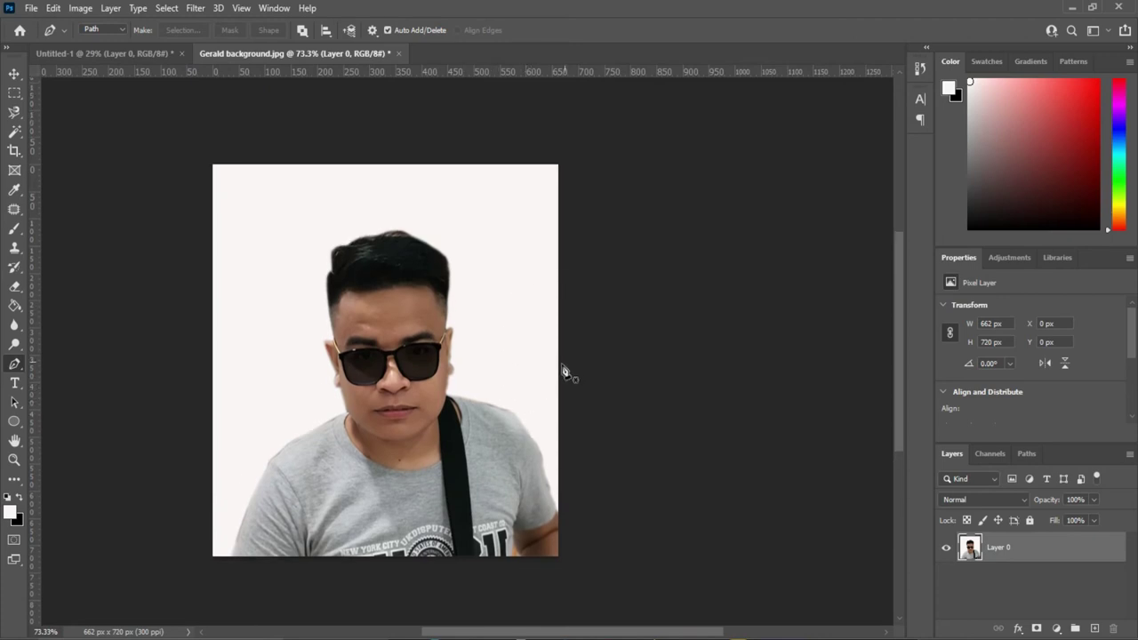
{"action": "scroll", "coordinate": [480, 400], "scroll_direction": "up", "scroll_amount": 1}
{"action": "scroll", "coordinate": [473, 395], "scroll_direction": "down", "scroll_amount": 1}
{"action": "scroll", "coordinate": [473, 396], "scroll_direction": "up", "scroll_amount": 1}
{"action": "scroll", "coordinate": [476, 398], "scroll_direction": "down", "scroll_amount": 1}
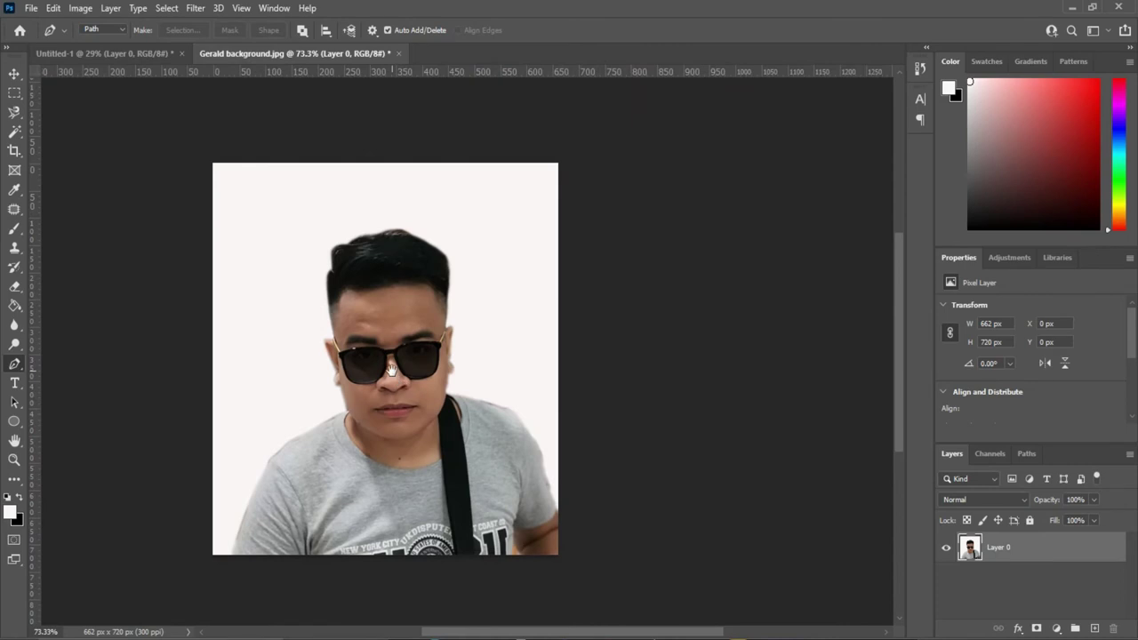
{"action": "left_click_drag", "start_coordinate": [391, 369], "coordinate": [486, 359]}
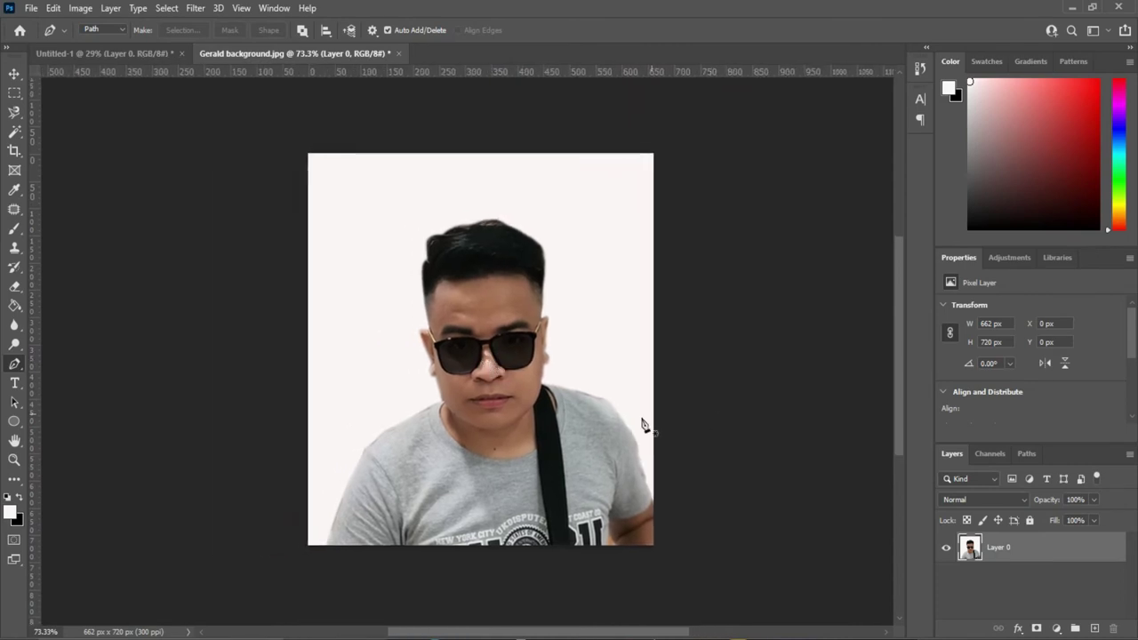
{"action": "scroll", "coordinate": [574, 452], "scroll_direction": "up", "scroll_amount": 1}
{"action": "scroll", "coordinate": [573, 451], "scroll_direction": "down", "scroll_amount": 1}
{"action": "scroll", "coordinate": [573, 452], "scroll_direction": "down", "scroll_amount": 1}
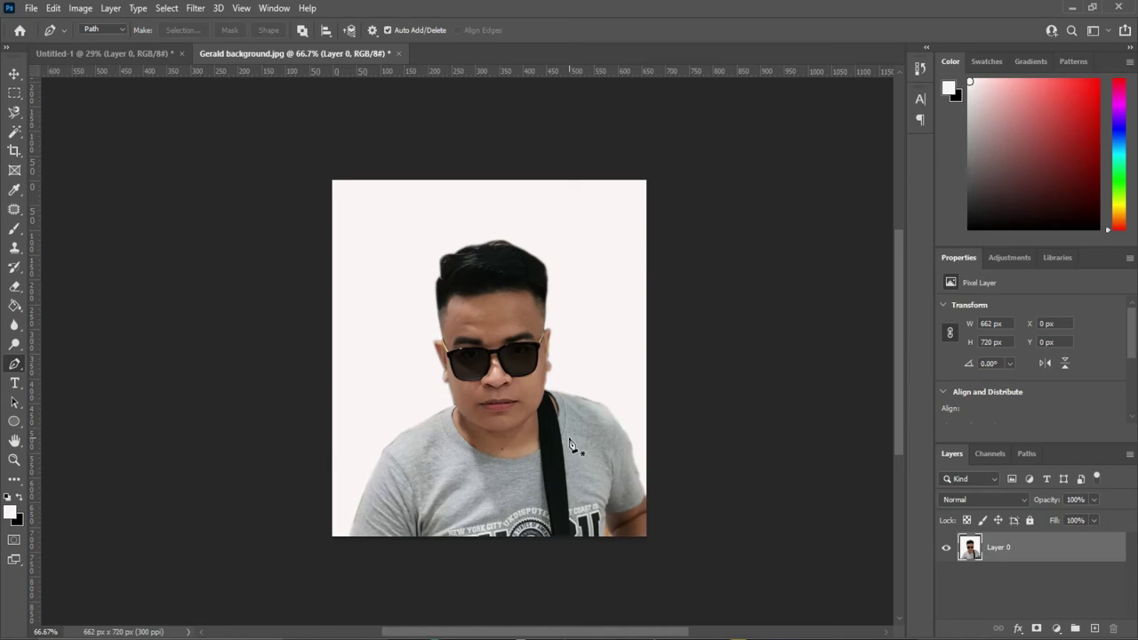
{"action": "scroll", "coordinate": [515, 374], "scroll_direction": "up", "scroll_amount": 2}
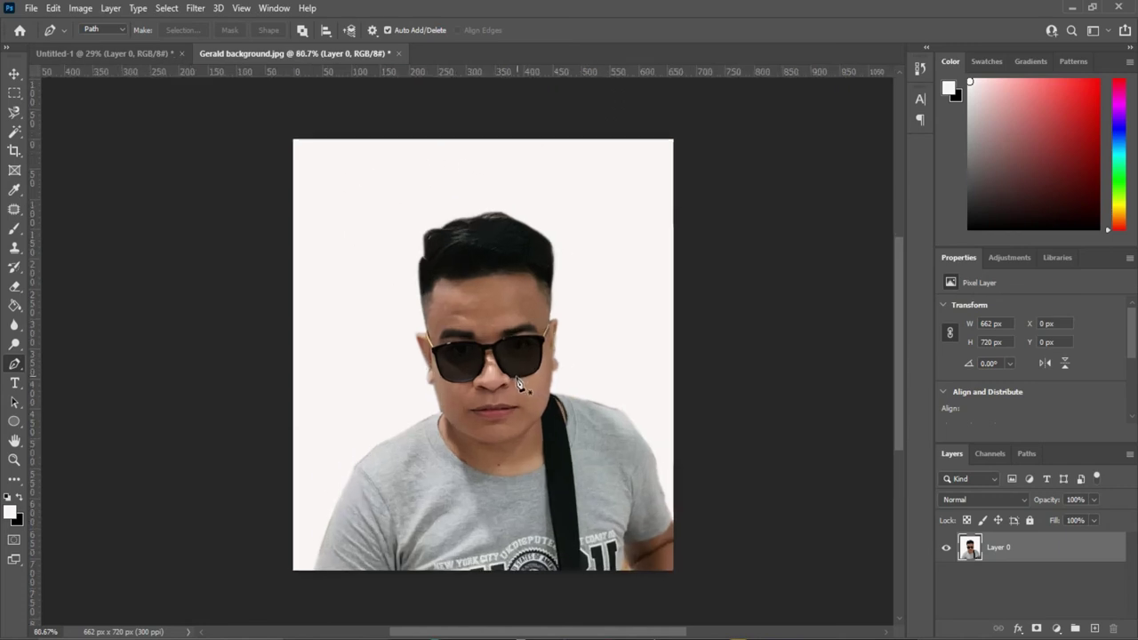
{"action": "scroll", "coordinate": [520, 383], "scroll_direction": "up", "scroll_amount": 3}
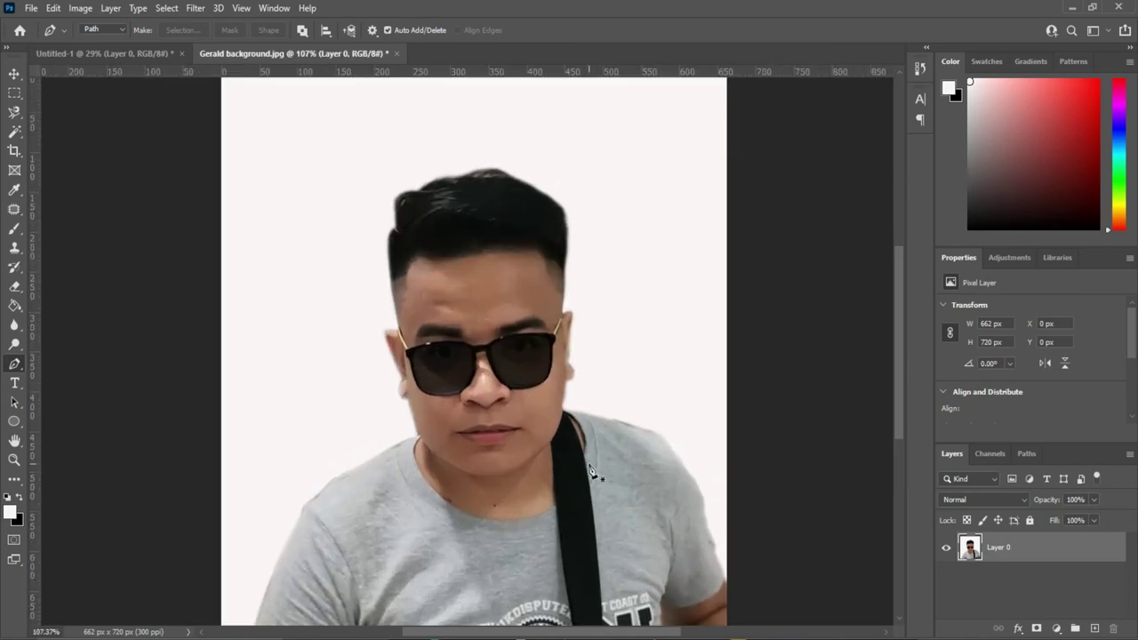
{"action": "scroll", "coordinate": [592, 472], "scroll_direction": "down", "scroll_amount": 1}
{"action": "scroll", "coordinate": [604, 436], "scroll_direction": "down", "scroll_amount": 1}
{"action": "scroll", "coordinate": [600, 432], "scroll_direction": "down", "scroll_amount": 2}
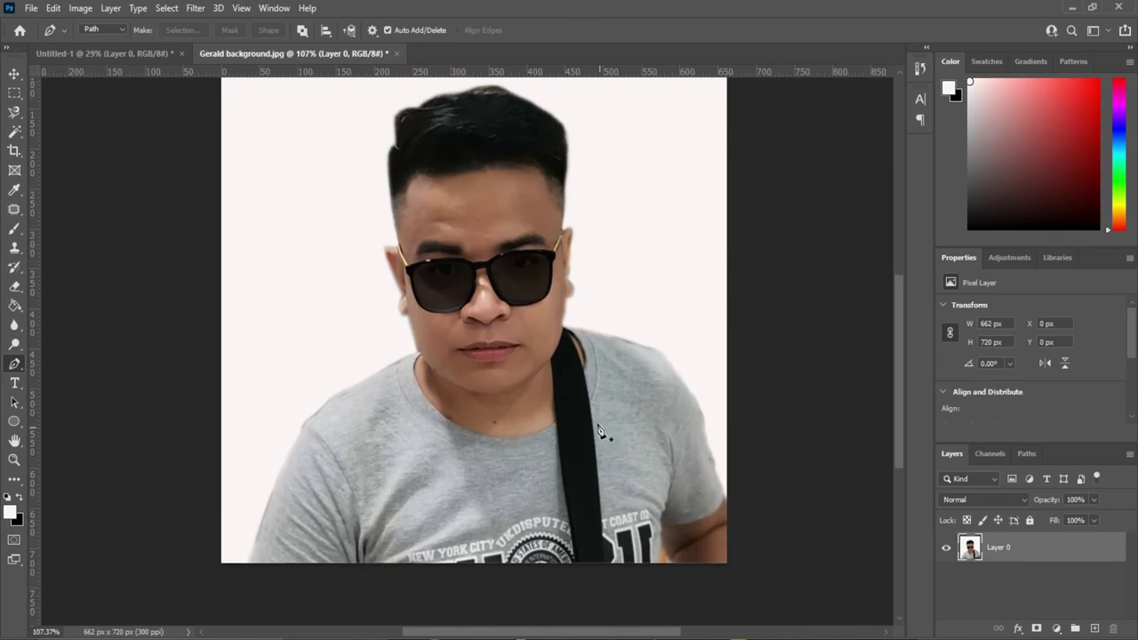
- Start a pen path along the right shoulder edge beside the leftover fringe
{"action": "left_click", "coordinate": [574, 329]}
{"action": "left_click", "coordinate": [601, 335]}
{"action": "scroll", "coordinate": [622, 404], "scroll_direction": "up", "scroll_amount": 2}
{"action": "scroll", "coordinate": [622, 404], "scroll_direction": "up", "scroll_amount": 2}
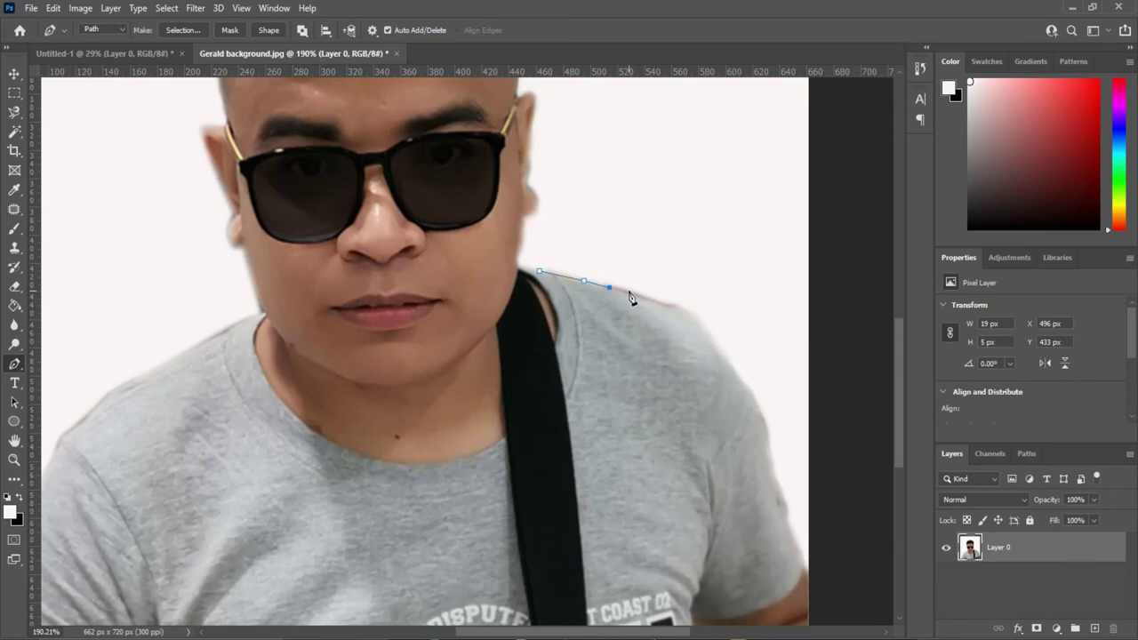
{"action": "left_click", "coordinate": [622, 292]}
{"action": "left_click", "coordinate": [657, 304]}
- Close the path around the shoulder fringe and convert it into a selection
{"action": "left_click", "coordinate": [695, 292]}
{"action": "left_click", "coordinate": [636, 263]}
{"action": "left_click", "coordinate": [584, 255]}
{"action": "left_click", "coordinate": [556, 257]}
{"action": "left_click", "coordinate": [538, 274]}
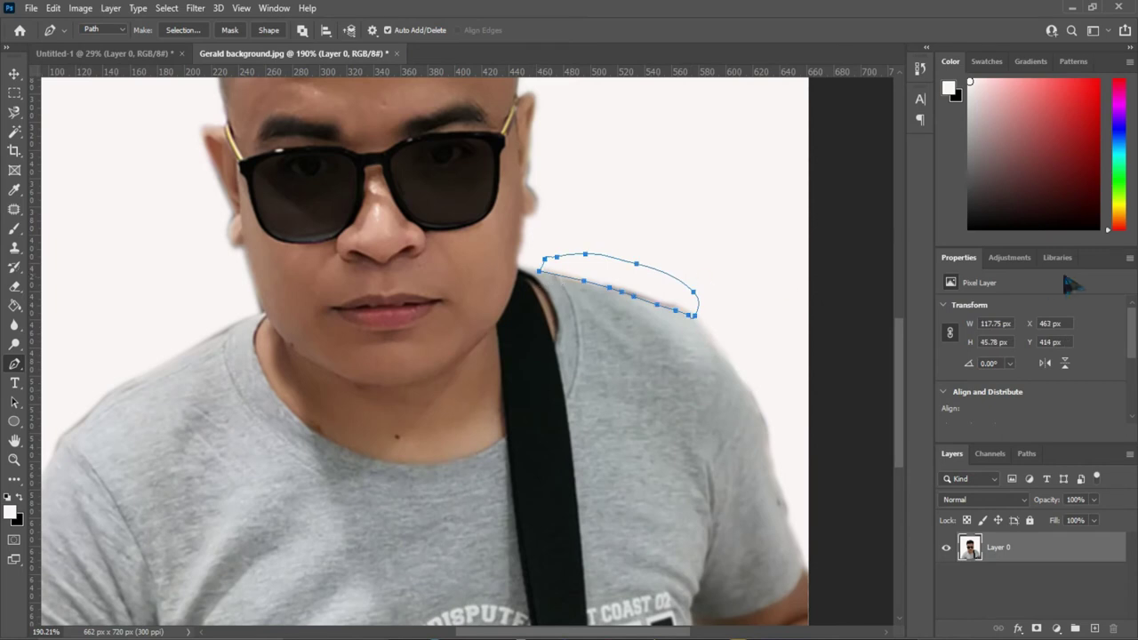
{"action": "right_click", "coordinate": [655, 293]}
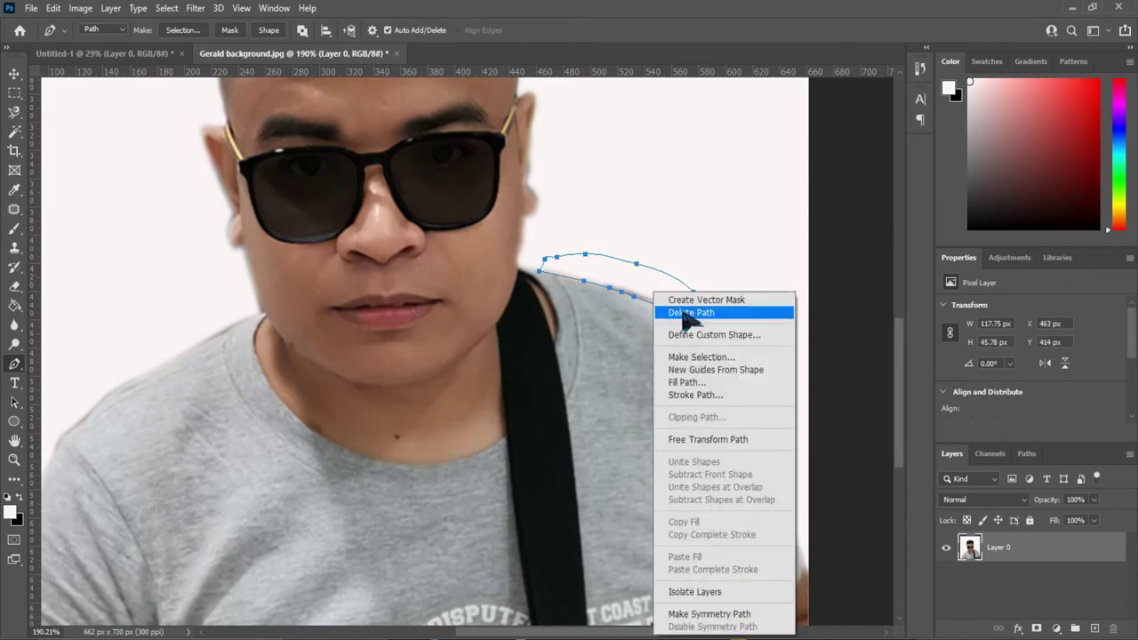
{"action": "left_click", "coordinate": [698, 357]}
{"action": "left_click", "coordinate": [640, 164]}
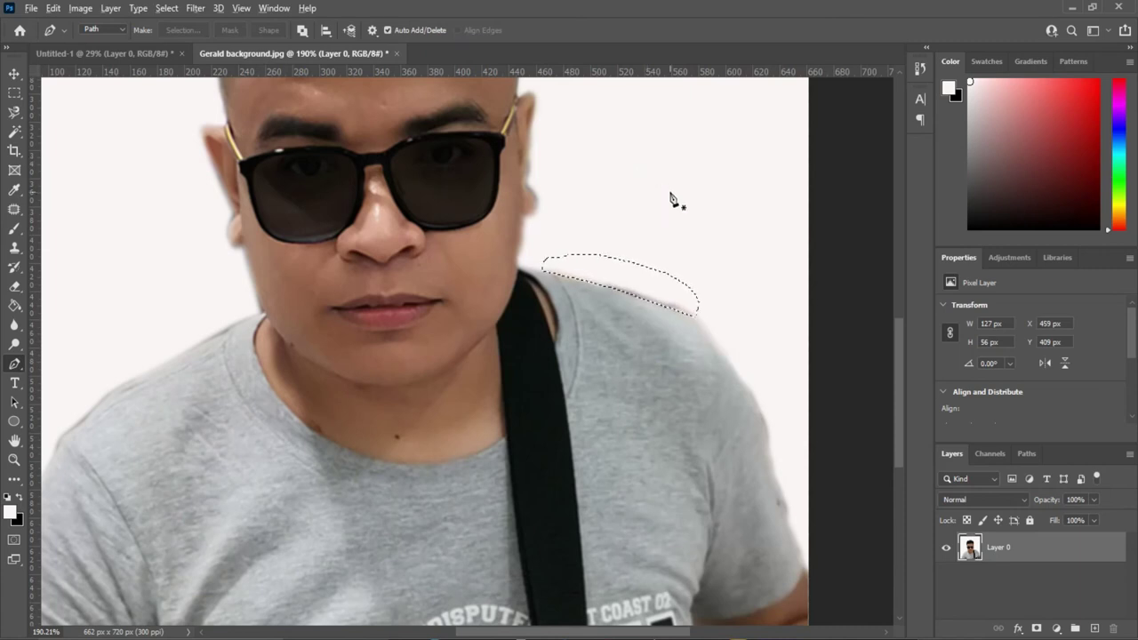
- Deselect, then turn a new path over the fringe area into a selection
{"action": "key", "text": "ctrl+d"}
{"action": "scroll", "coordinate": [672, 198], "scroll_direction": "down", "scroll_amount": 1}
{"action": "mouse_move", "coordinate": [747, 349]}
{"action": "left_mouse_down"}
{"action": "mouse_move", "coordinate": [773, 422]}
{"action": "mouse_move", "coordinate": [747, 349]}
{"action": "left_mouse_up"}
{"action": "right_click", "coordinate": [770, 391]}
{"action": "left_click", "coordinate": [814, 89]}
{"action": "left_click", "coordinate": [640, 160]}
- Trace a closed path down the right sleeve edge and make it a selection
{"action": "scroll", "coordinate": [794, 527], "scroll_direction": "down", "scroll_amount": 1}
{"action": "left_click", "coordinate": [769, 387]}
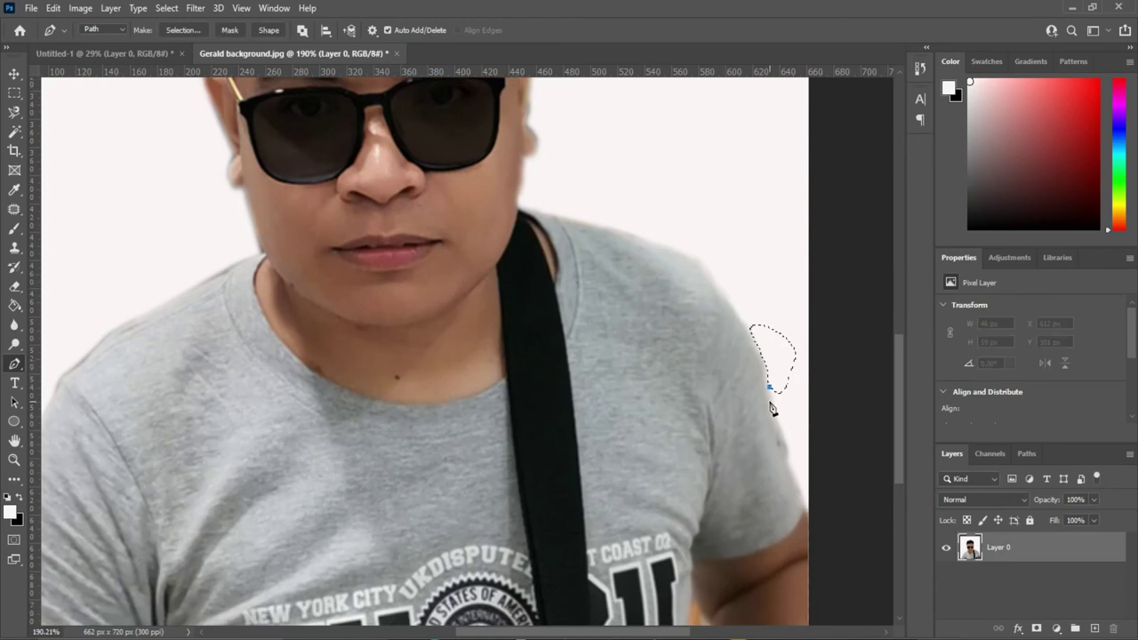
{"action": "key", "text": "ctrl+d"}
{"action": "left_click", "coordinate": [759, 355]}
{"action": "left_click", "coordinate": [775, 355]}
{"action": "left_click", "coordinate": [777, 416]}
{"action": "left_click", "coordinate": [794, 475]}
{"action": "left_click", "coordinate": [804, 410]}
{"action": "right_click", "coordinate": [788, 406]}
{"action": "left_click", "coordinate": [833, 160]}
{"action": "key", "text": "Return"}
{"action": "scroll", "coordinate": [746, 485], "scroll_direction": "down", "scroll_amount": 5}
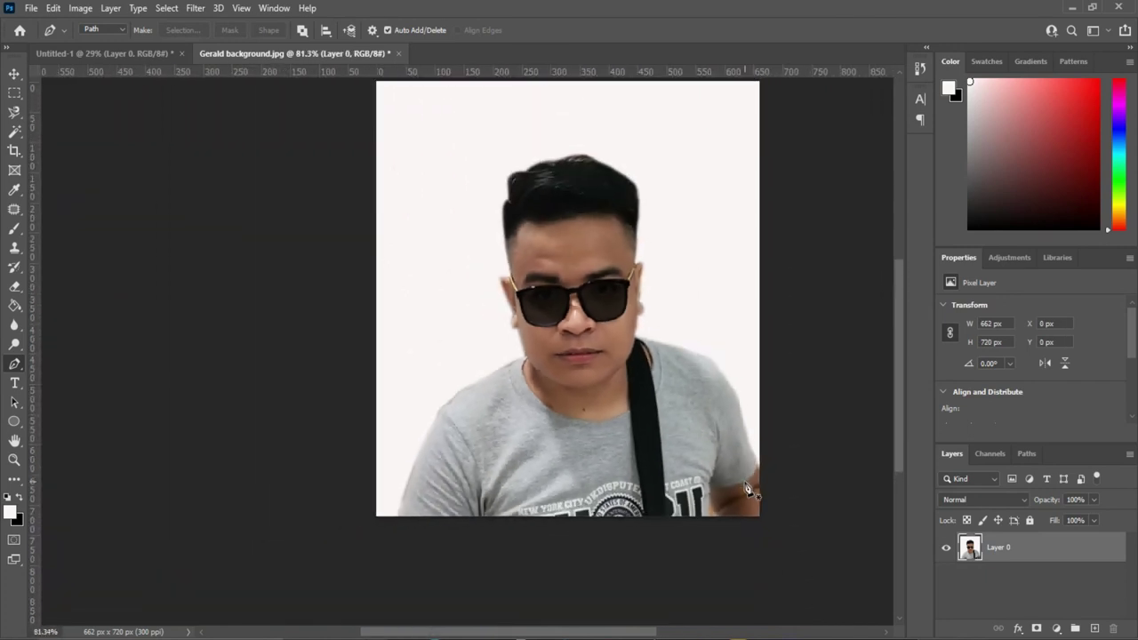
- Outline the small fringe at the upper right shoulder and make it a selection
{"action": "scroll", "coordinate": [667, 234], "scroll_direction": "up", "scroll_amount": 3}
{"action": "left_click", "coordinate": [653, 233]}
{"action": "left_click", "coordinate": [709, 253]}
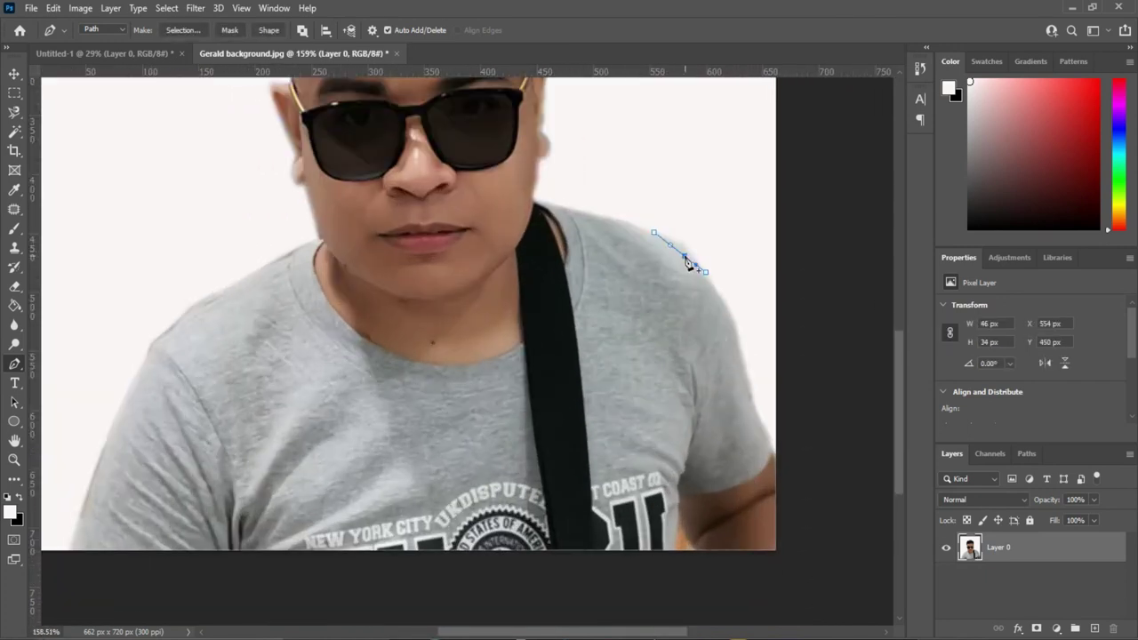
{"action": "left_click", "coordinate": [653, 233]}
{"action": "right_click", "coordinate": [677, 238]}
{"action": "left_click", "coordinate": [720, 308]}
{"action": "left_click", "coordinate": [638, 169]}
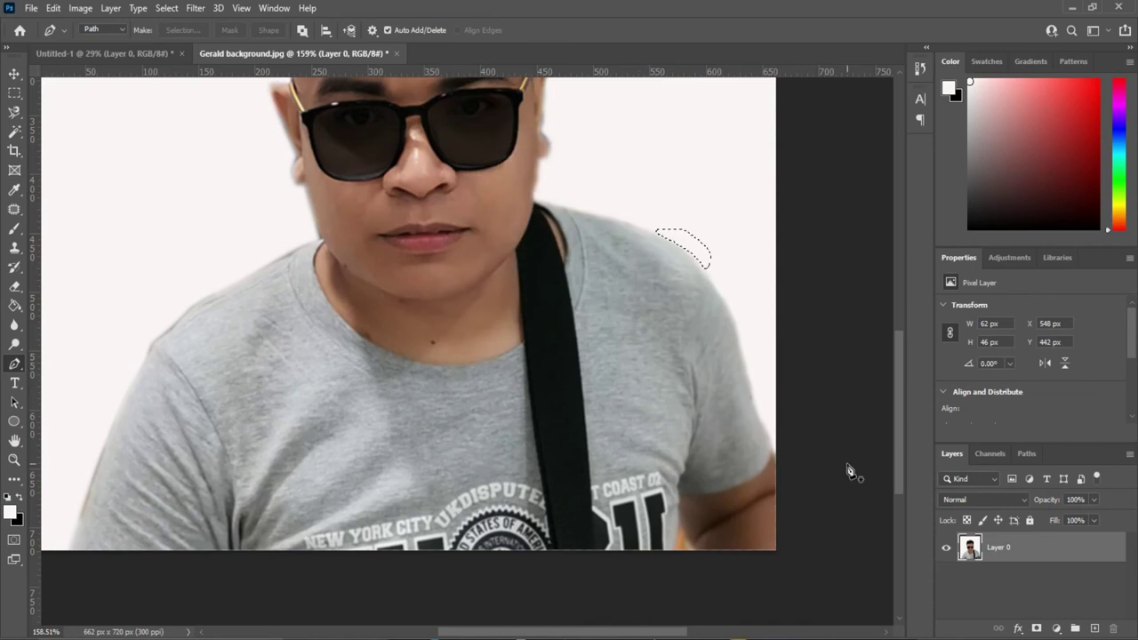
- Trace a closed path along the left arm edge and convert it to a selection
{"action": "scroll", "coordinate": [436, 469], "scroll_direction": "up", "scroll_amount": 1}
{"action": "scroll", "coordinate": [127, 388], "scroll_direction": "down", "scroll_amount": 1}
{"action": "left_click", "coordinate": [121, 381]}
{"action": "left_click", "coordinate": [73, 520]}
{"action": "left_click", "coordinate": [64, 492]}
{"action": "left_click", "coordinate": [67, 450]}
{"action": "left_click", "coordinate": [82, 414]}
{"action": "right_click", "coordinate": [86, 411]}
{"action": "left_click", "coordinate": [136, 140]}
{"action": "left_click", "coordinate": [632, 161]}
- Draw freehand outlines around and above the left shoulder fringe and make them selections
{"action": "scroll", "coordinate": [323, 504], "scroll_direction": "up", "scroll_amount": 1}
{"action": "mouse_move", "coordinate": [144, 372]}
{"action": "left_mouse_down"}
{"action": "mouse_move", "coordinate": [132, 273]}
{"action": "mouse_move", "coordinate": [144, 371]}
{"action": "left_mouse_up"}
{"action": "right_click", "coordinate": [144, 371]}
{"action": "left_click", "coordinate": [178, 358]}
{"action": "left_click", "coordinate": [638, 161]}
{"action": "left_click_drag", "start_coordinate": [309, 255], "coordinate": [301, 240]}
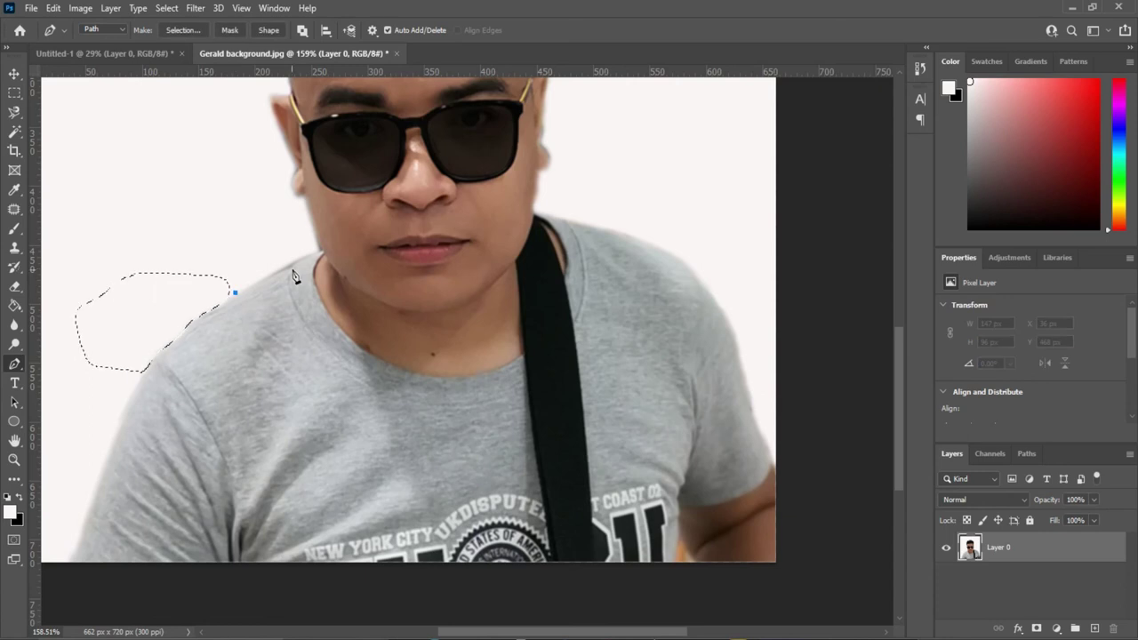
{"action": "right_click", "coordinate": [263, 258]}
{"action": "left_click", "coordinate": [296, 323]}
{"action": "left_click", "coordinate": [638, 161]}
{"action": "scroll", "coordinate": [524, 347], "scroll_direction": "down", "scroll_amount": 2}
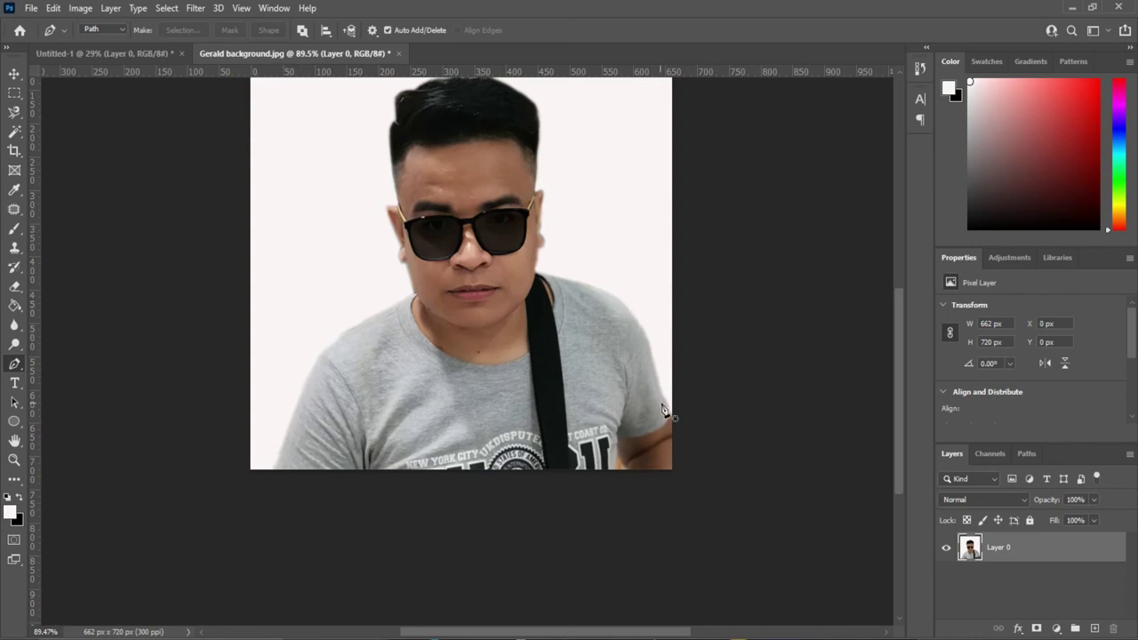
- Trace a small path along the neck edge and convert it to a selection
{"action": "scroll", "coordinate": [369, 360], "scroll_direction": "up", "scroll_amount": 1}
{"action": "scroll", "coordinate": [332, 348], "scroll_direction": "up", "scroll_amount": 1}
{"action": "scroll", "coordinate": [333, 348], "scroll_direction": "up", "scroll_amount": 1}
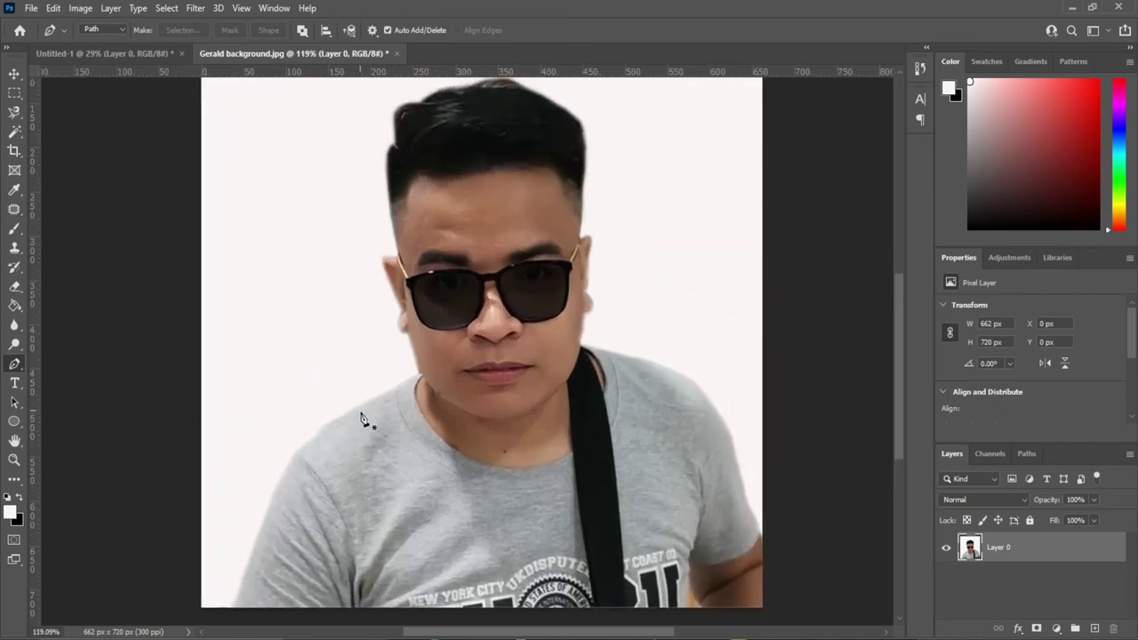
{"action": "scroll", "coordinate": [373, 414], "scroll_direction": "up", "scroll_amount": 1}
{"action": "scroll", "coordinate": [378, 430], "scroll_direction": "up", "scroll_amount": 1}
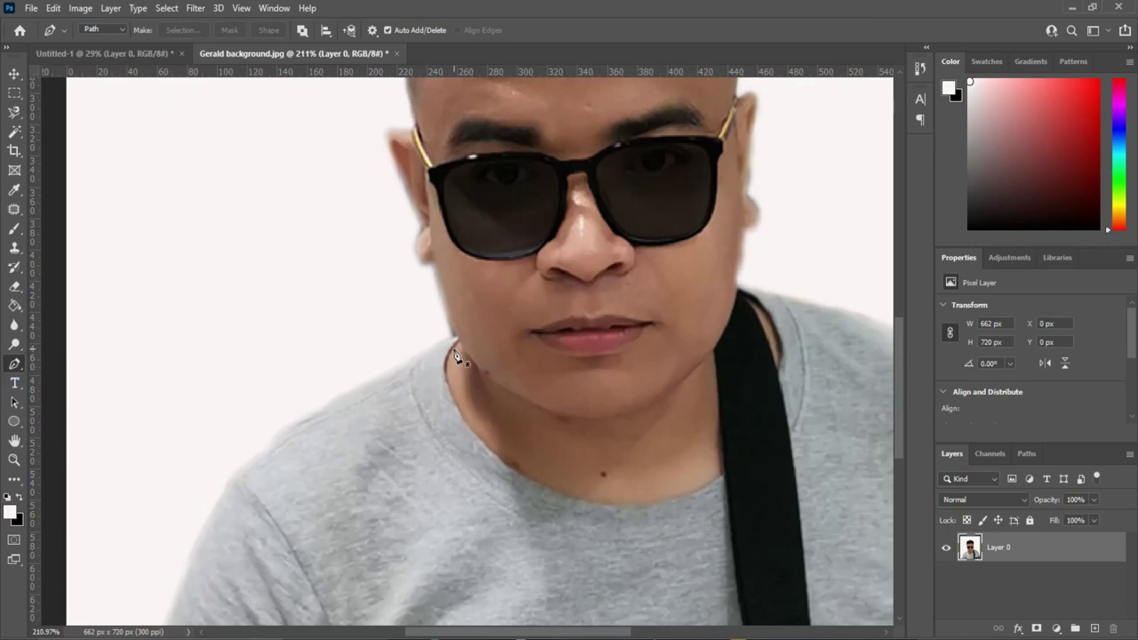
{"action": "left_click", "coordinate": [436, 343]}
{"action": "left_click_drag", "start_coordinate": [450, 339], "coordinate": [457, 334]}
{"action": "left_click", "coordinate": [436, 342]}
{"action": "right_click", "coordinate": [435, 291]}
{"action": "left_click", "coordinate": [483, 359]}
{"action": "key", "text": "Return"}
- Attempt a path from the jaw around the ear, then cancel the conversion
{"action": "left_click", "coordinate": [431, 263]}
{"action": "key", "text": "ctrl+d"}
{"action": "left_click", "coordinate": [435, 281]}
{"action": "key", "text": "ctrl+z"}
{"action": "left_click", "coordinate": [415, 250]}
{"action": "left_click", "coordinate": [396, 189]}
{"action": "left_click", "coordinate": [389, 226]}
{"action": "left_click", "coordinate": [408, 270]}
{"action": "right_click", "coordinate": [387, 224]}
{"action": "left_click", "coordinate": [435, 292]}
{"action": "left_click", "coordinate": [640, 189]}
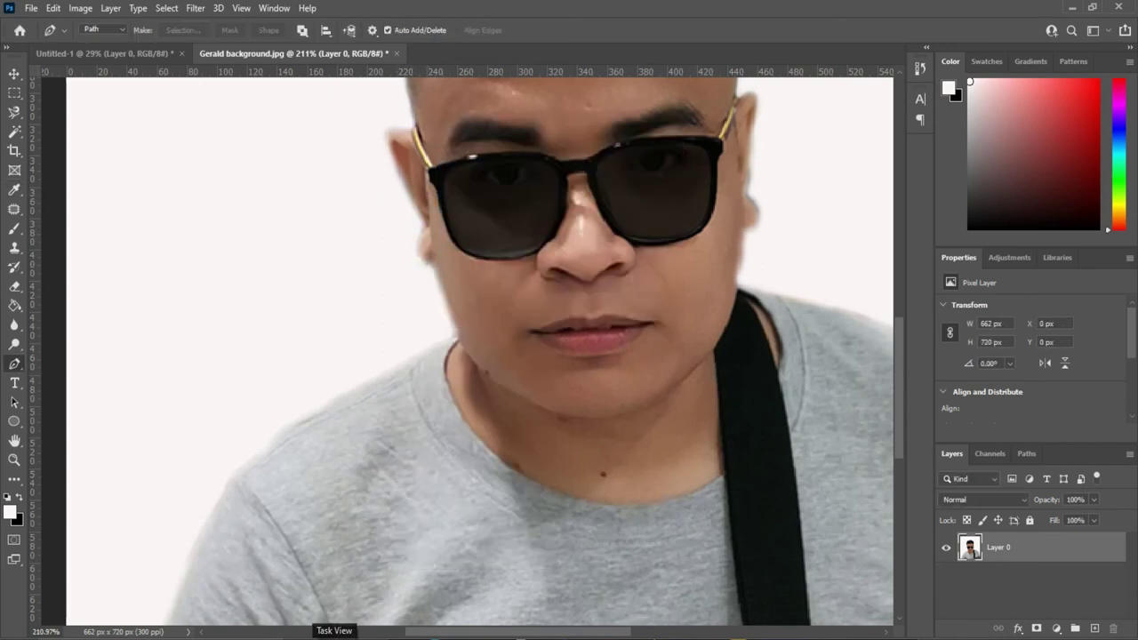
- Outline the ear remnant beside the face and delete it
{"action": "left_click_drag", "start_coordinate": [762, 222], "coordinate": [530, 331]}
{"action": "left_click", "coordinate": [521, 312]}
{"action": "left_click", "coordinate": [518, 266]}
{"action": "left_click", "coordinate": [544, 286]}
{"action": "left_click", "coordinate": [551, 329]}
{"action": "right_click", "coordinate": [537, 293]}
{"action": "left_click", "coordinate": [603, 359]}
{"action": "key", "text": "Return"}
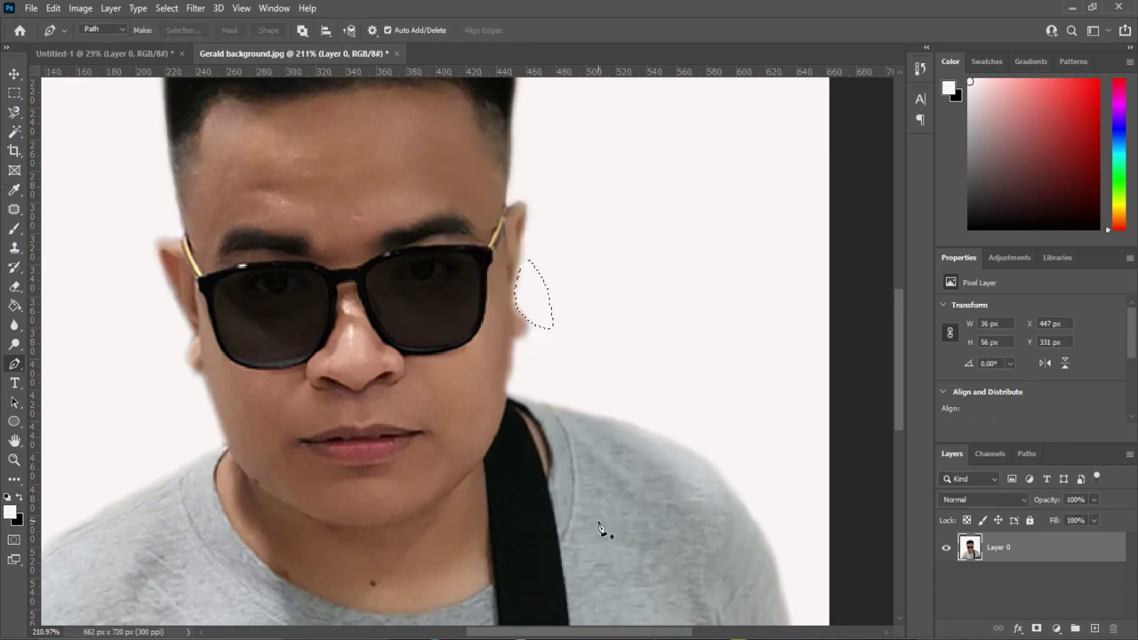
- Scroll and pan around the image to check the remaining edges
{"action": "scroll", "coordinate": [209, 463], "scroll_direction": "up", "scroll_amount": 2}
{"action": "scroll", "coordinate": [569, 412], "scroll_direction": "up", "scroll_amount": 3}
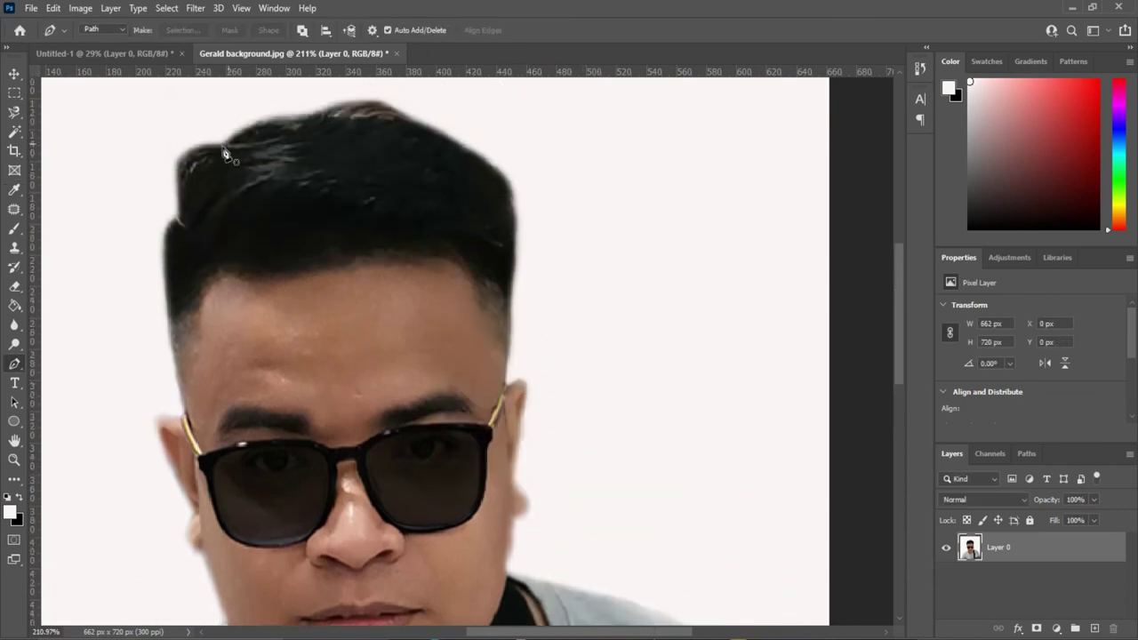
{"action": "scroll", "coordinate": [533, 498], "scroll_direction": "down", "scroll_amount": 2}
{"action": "scroll", "coordinate": [711, 576], "scroll_direction": "down", "scroll_amount": 2}
{"action": "scroll", "coordinate": [635, 471], "scroll_direction": "down", "scroll_amount": 2}
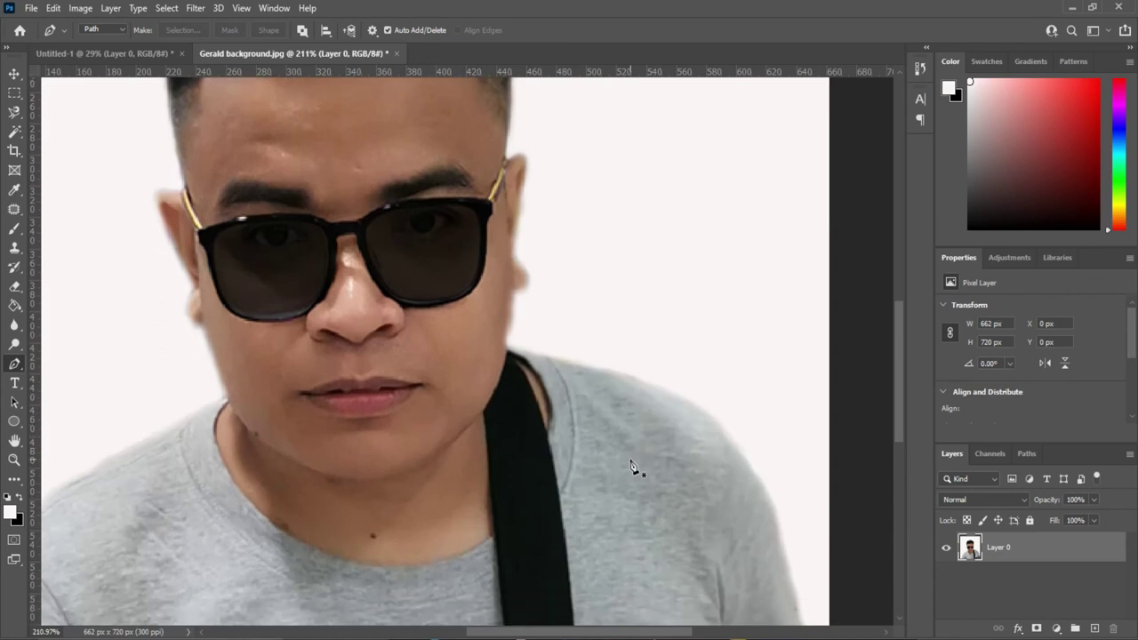
{"action": "scroll", "coordinate": [632, 458], "scroll_direction": "down", "scroll_amount": 2}
{"action": "scroll", "coordinate": [756, 471], "scroll_direction": "down", "scroll_amount": 1}
{"action": "mouse_move", "coordinate": [213, 475]}
{"action": "left_mouse_down"}
{"action": "mouse_move", "coordinate": [372, 462]}
{"action": "mouse_move", "coordinate": [206, 441]}
{"action": "left_mouse_up"}
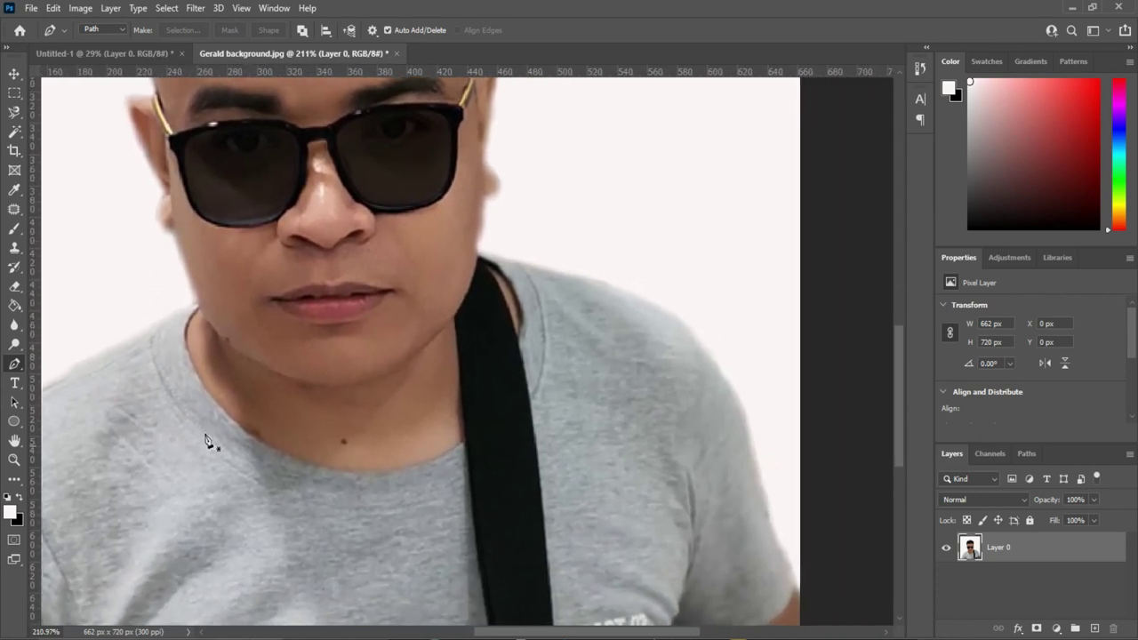
- Begin a curved path along the shoulder top, then undo it
{"action": "left_click", "coordinate": [510, 259]}
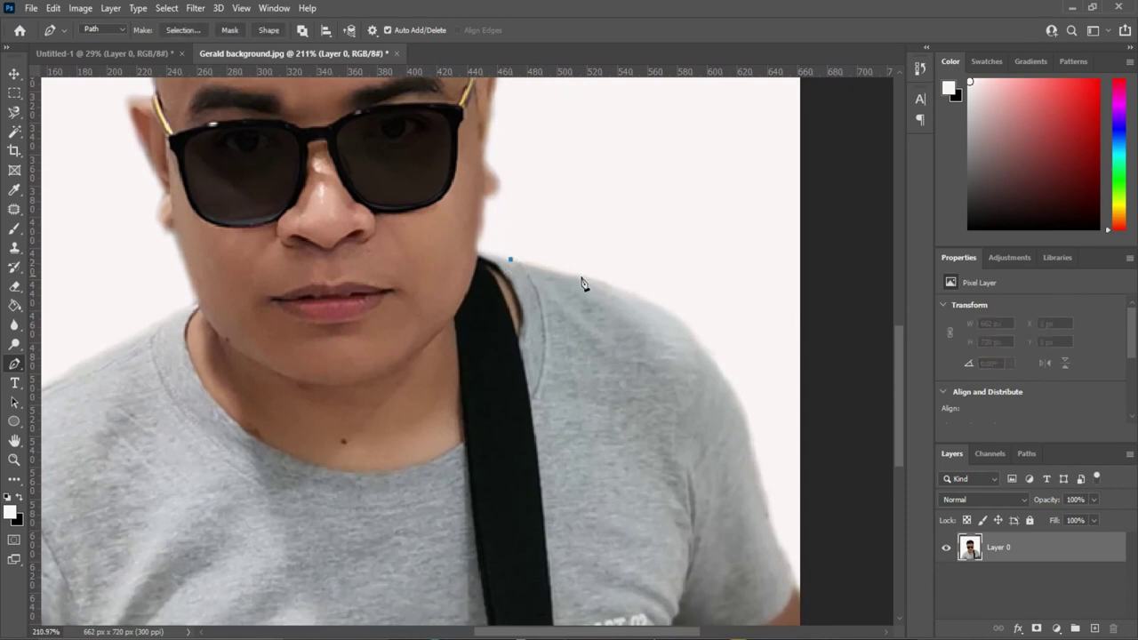
{"action": "left_click", "coordinate": [676, 318]}
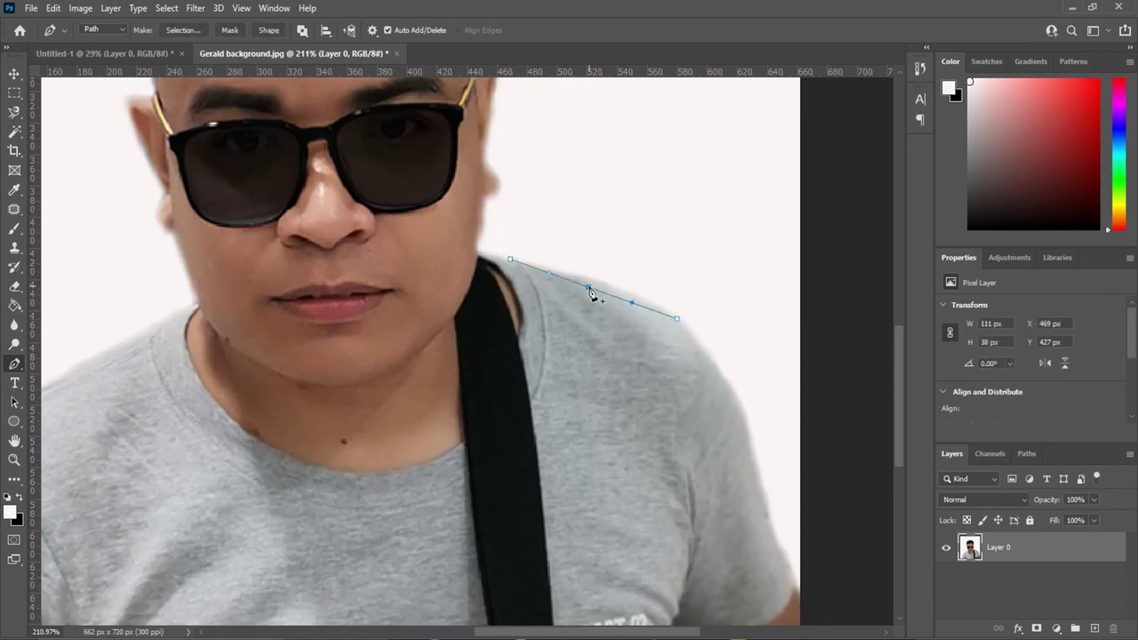
{"action": "mouse_move", "coordinate": [589, 288]}
{"action": "left_mouse_down"}
{"action": "mouse_move", "coordinate": [602, 291]}
{"action": "mouse_move", "coordinate": [578, 281]}
{"action": "left_mouse_up"}
{"action": "key", "text": "ctrl+z"}
{"action": "key", "text": "ctrl+z"}
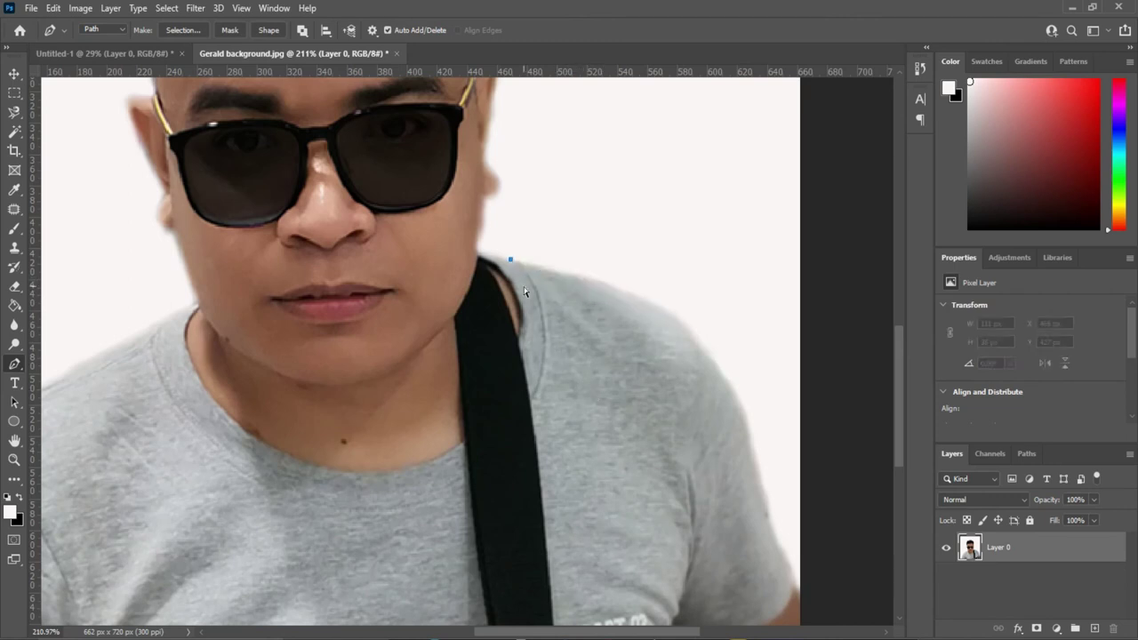
{"action": "key", "text": "ctrl+z"}
- Retrace the shoulder fringe, select it with 2 px feather, and remove it
{"action": "left_click", "coordinate": [519, 264]}
{"action": "left_click", "coordinate": [608, 284]}
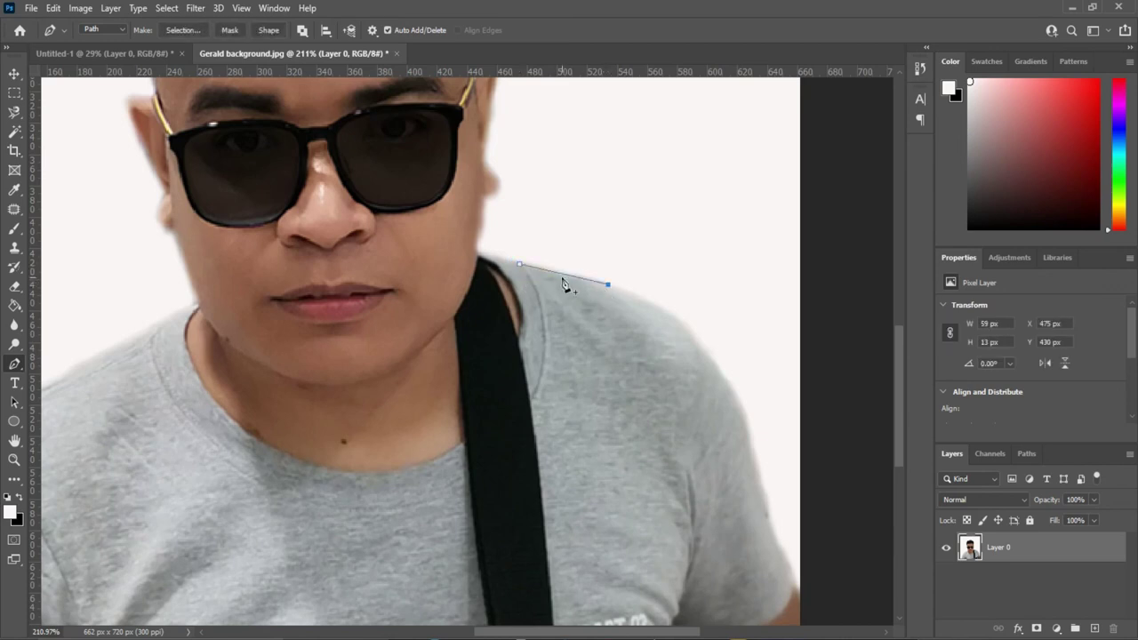
{"action": "left_click", "coordinate": [560, 274], "text": "ctrl"}
{"action": "left_click", "coordinate": [520, 263]}
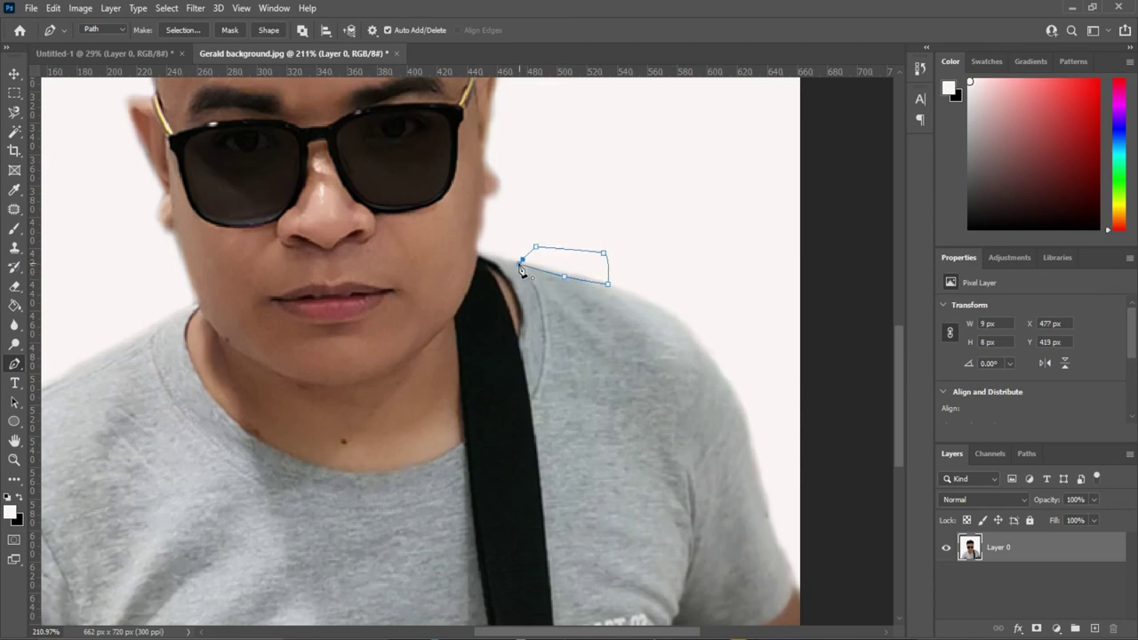
{"action": "right_click", "coordinate": [585, 259]}
{"action": "left_click", "coordinate": [633, 326]}
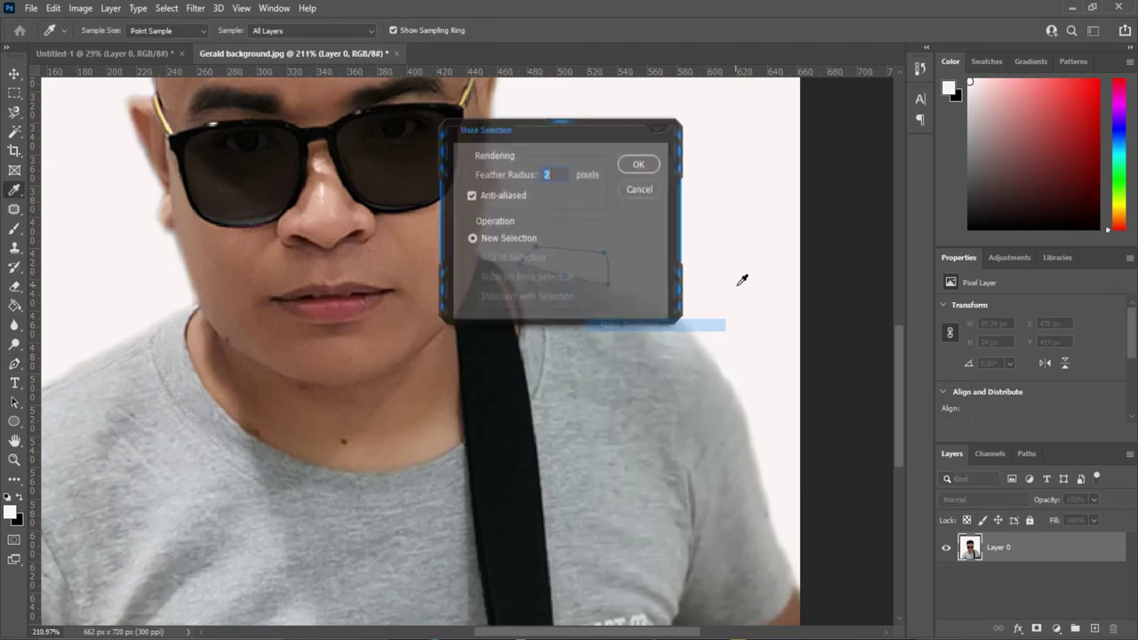
{"action": "left_click", "coordinate": [640, 164]}
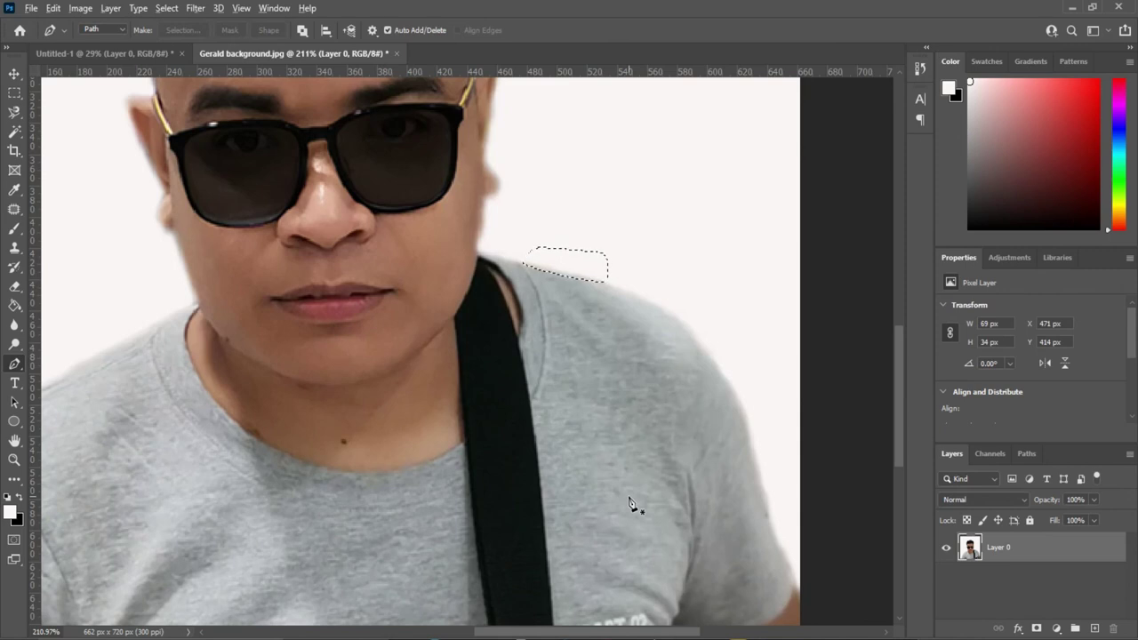
{"action": "key", "text": "ctrl+d"}
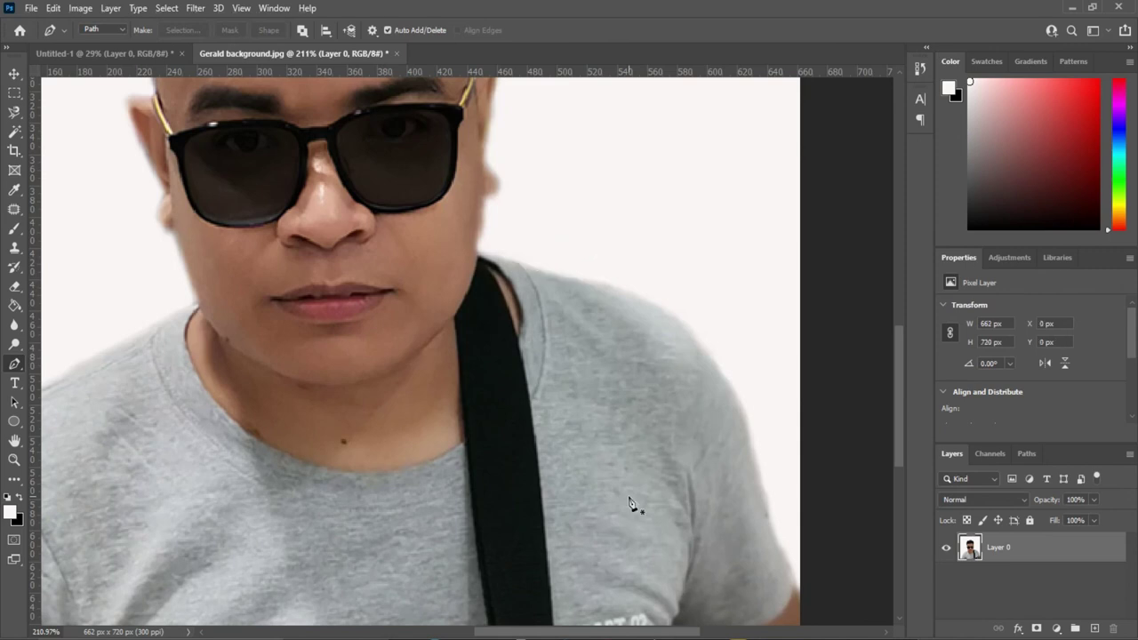
{"action": "scroll", "coordinate": [747, 529], "scroll_direction": "down", "scroll_amount": 1}
{"action": "scroll", "coordinate": [745, 506], "scroll_direction": "down", "scroll_amount": 2}
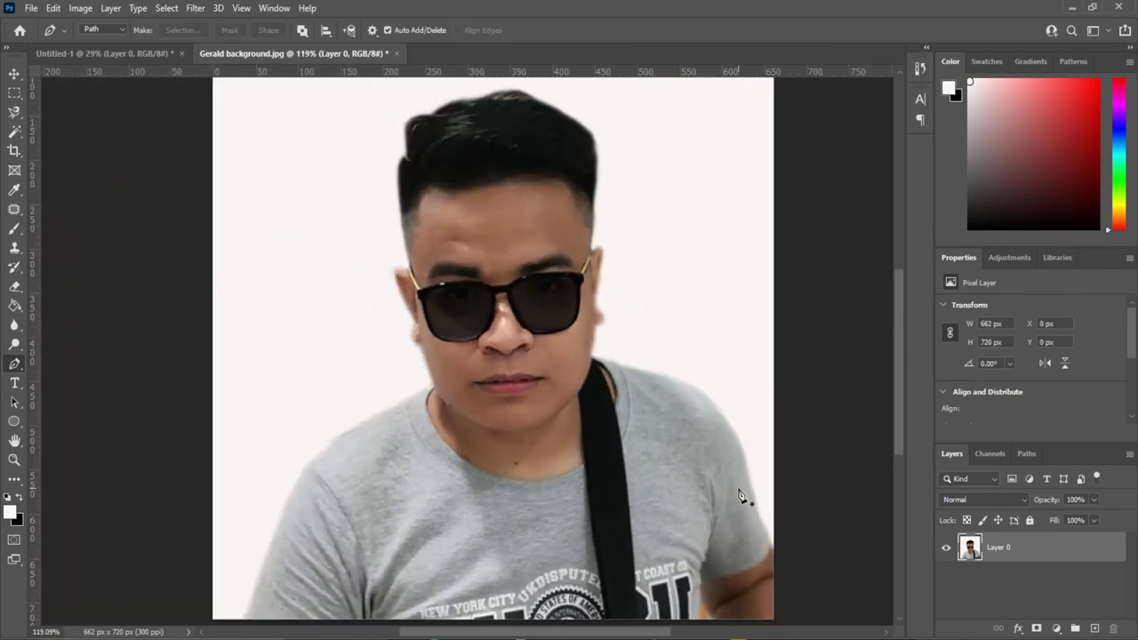
{"action": "scroll", "coordinate": [742, 497], "scroll_direction": "down", "scroll_amount": 2}
{"action": "scroll", "coordinate": [715, 507], "scroll_direction": "down", "scroll_amount": 1}
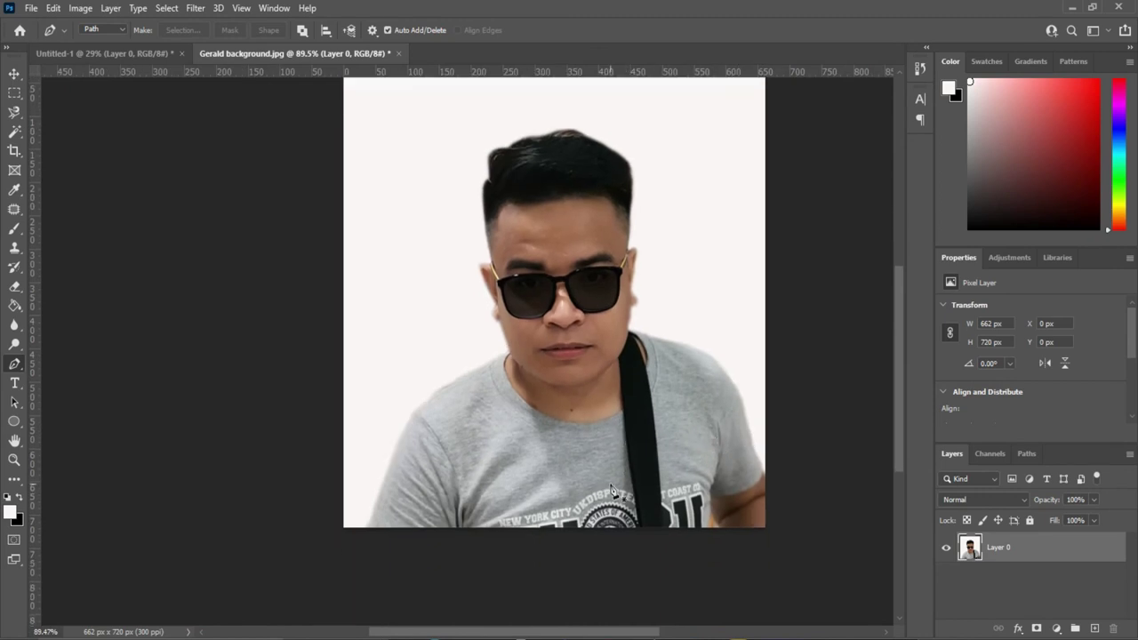
{"action": "scroll", "coordinate": [715, 470], "scroll_direction": "up", "scroll_amount": 1}
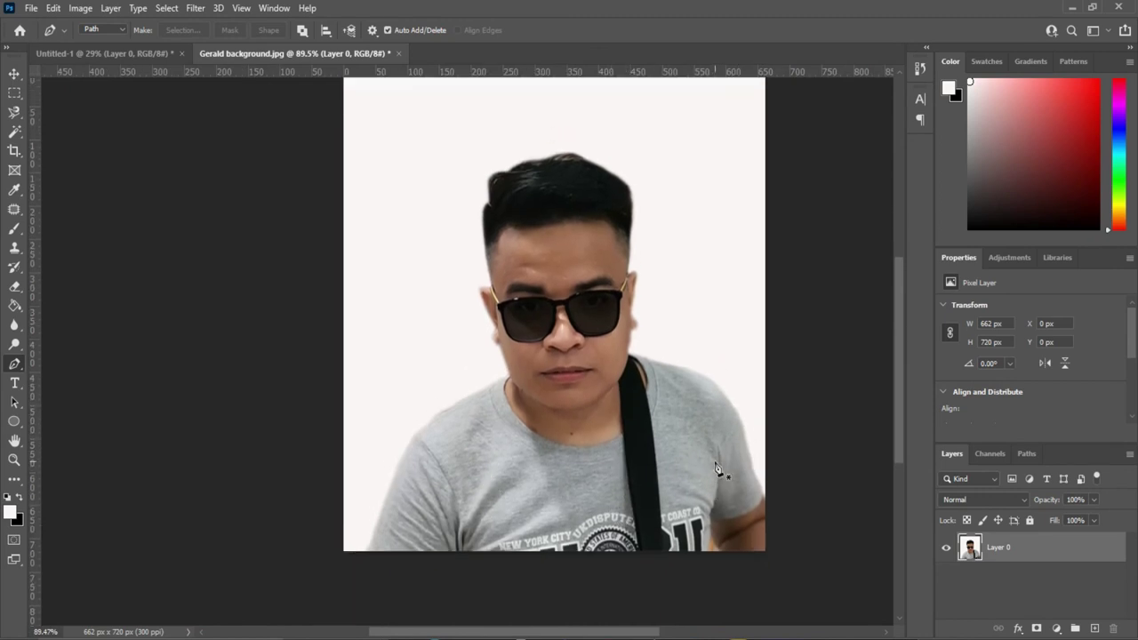
{"action": "scroll", "coordinate": [646, 322], "scroll_direction": "up", "scroll_amount": 1}
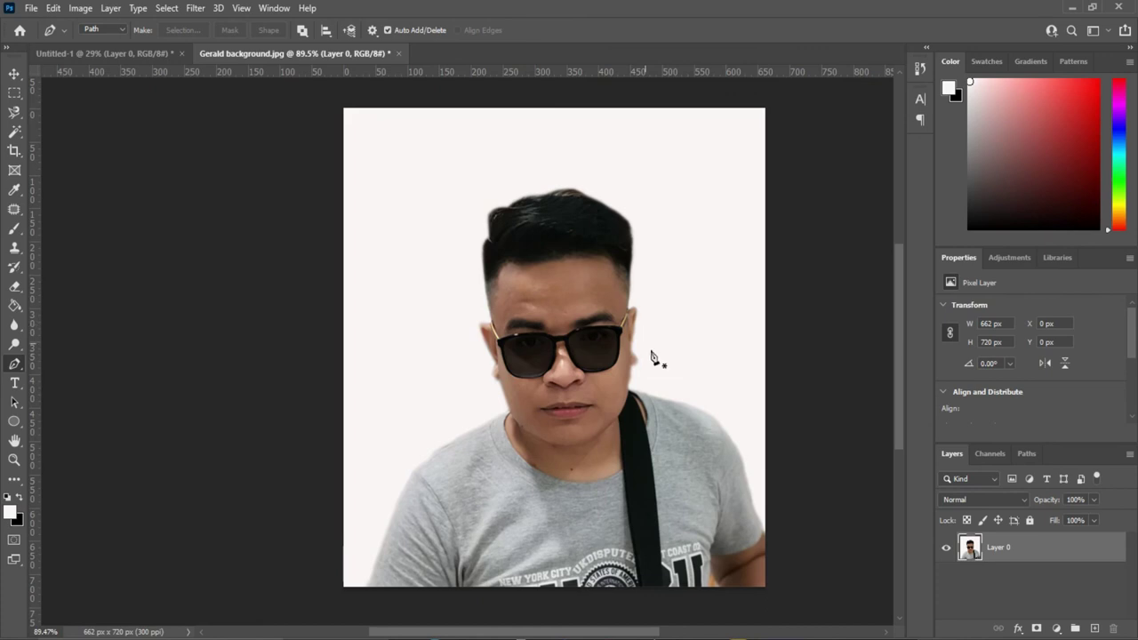
{"action": "left_click_drag", "start_coordinate": [651, 355], "coordinate": [489, 326]}
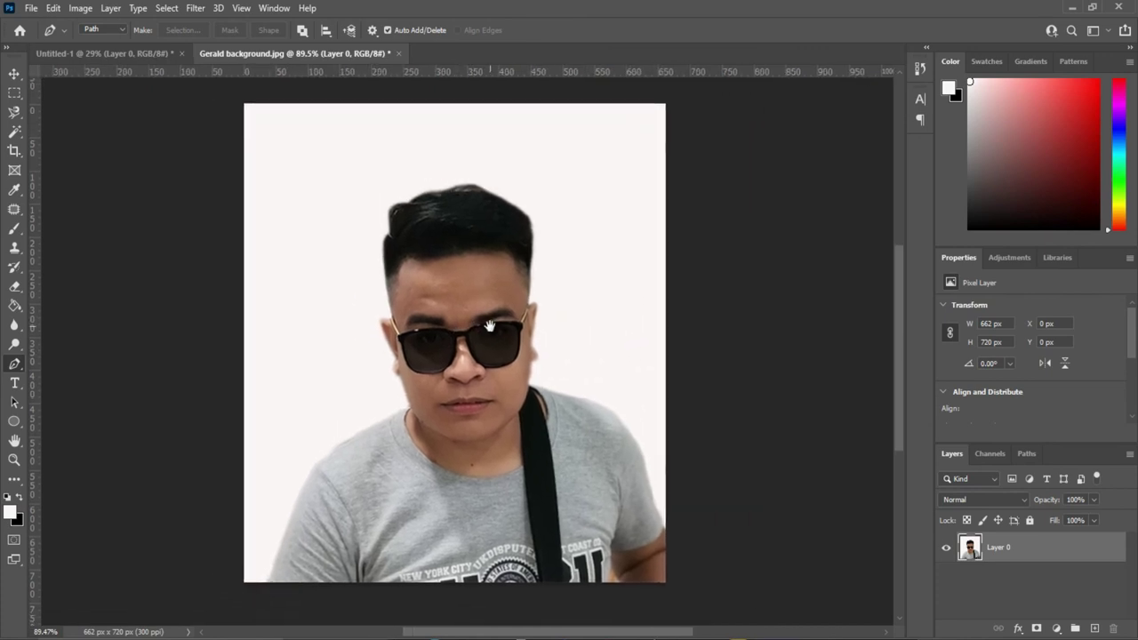
{"action": "scroll", "coordinate": [540, 380], "scroll_direction": "up", "scroll_amount": 2}
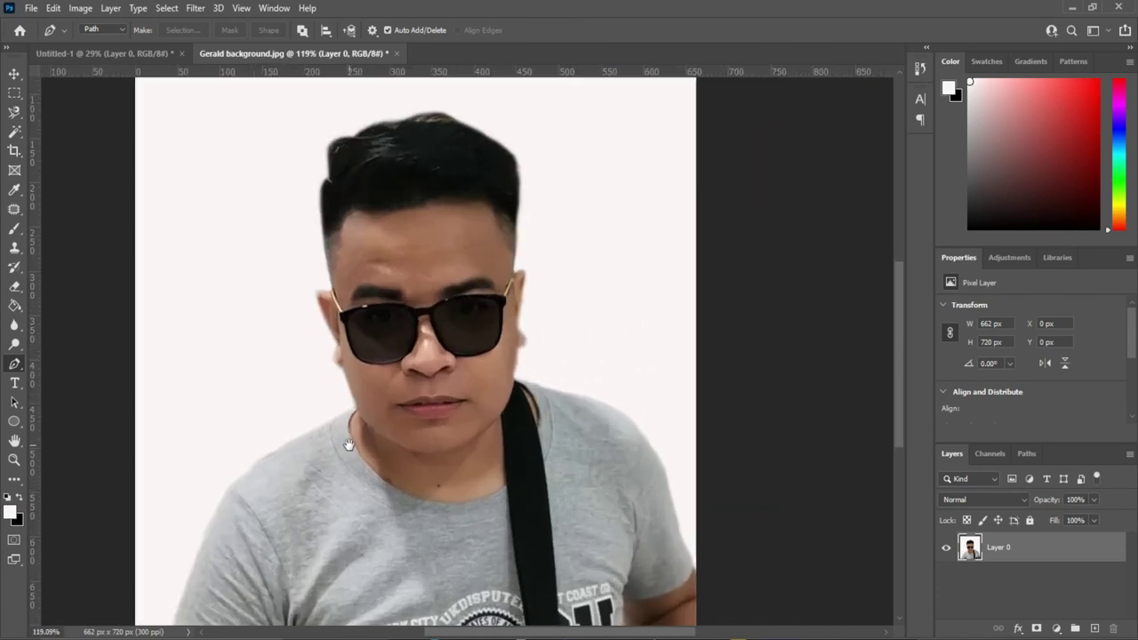
{"action": "scroll", "coordinate": [348, 444], "scroll_direction": "up", "scroll_amount": 1}
{"action": "scroll", "coordinate": [330, 474], "scroll_direction": "up", "scroll_amount": 1}
{"action": "scroll", "coordinate": [329, 480], "scroll_direction": "up", "scroll_amount": 1}
{"action": "scroll", "coordinate": [302, 406], "scroll_direction": "up", "scroll_amount": 1}
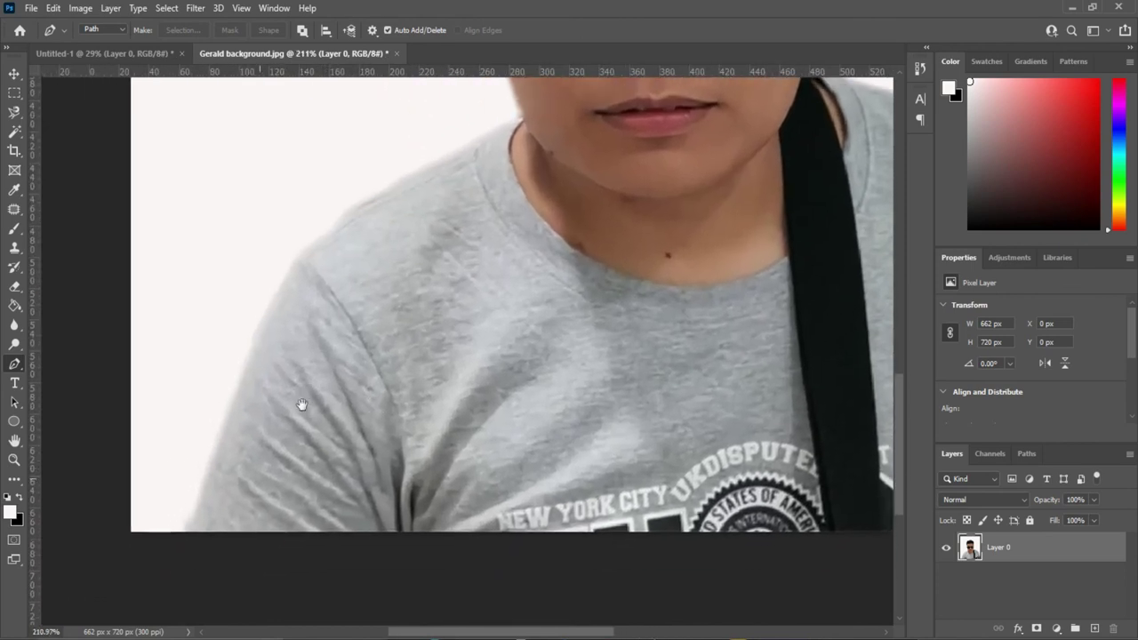
{"action": "scroll", "coordinate": [184, 515], "scroll_direction": "up", "scroll_amount": 1}
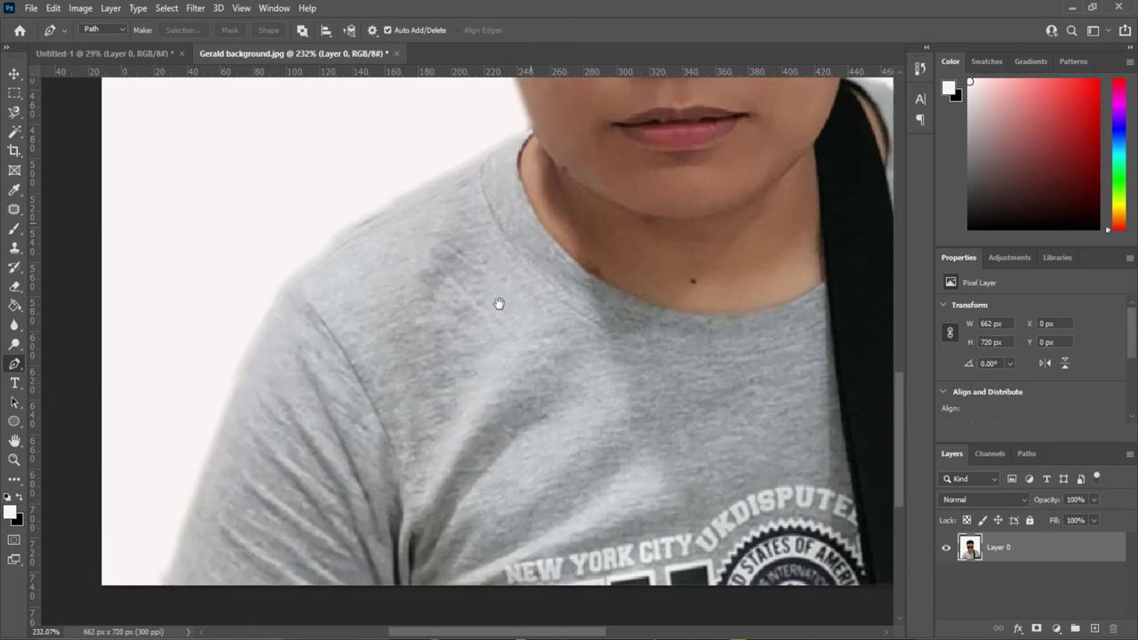
{"action": "left_click_drag", "start_coordinate": [498, 305], "coordinate": [372, 540]}
{"action": "left_click_drag", "start_coordinate": [473, 190], "coordinate": [445, 532]}
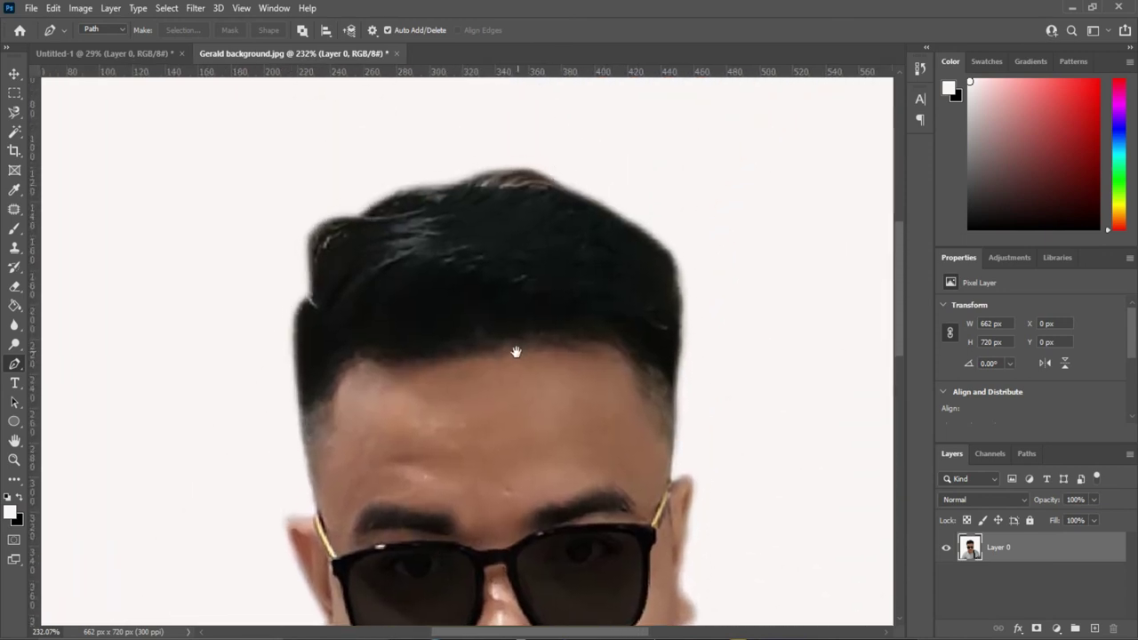
{"action": "left_click_drag", "start_coordinate": [516, 343], "coordinate": [406, 256]}
{"action": "scroll", "coordinate": [460, 505], "scroll_direction": "down", "scroll_amount": 4}
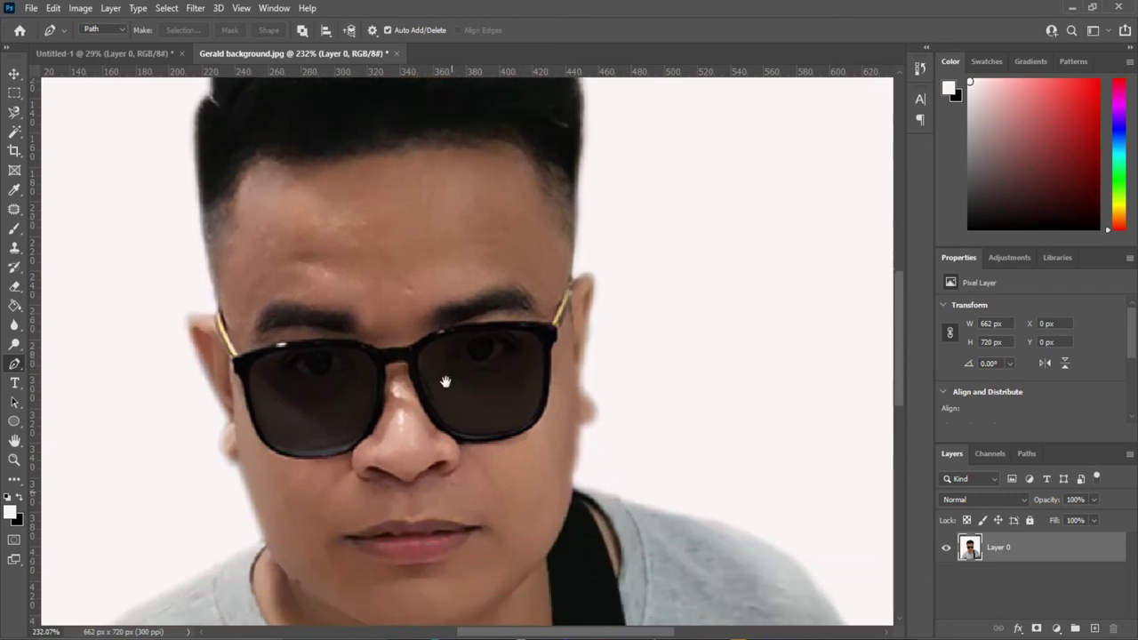
{"action": "left_click_drag", "start_coordinate": [580, 520], "coordinate": [500, 285]}
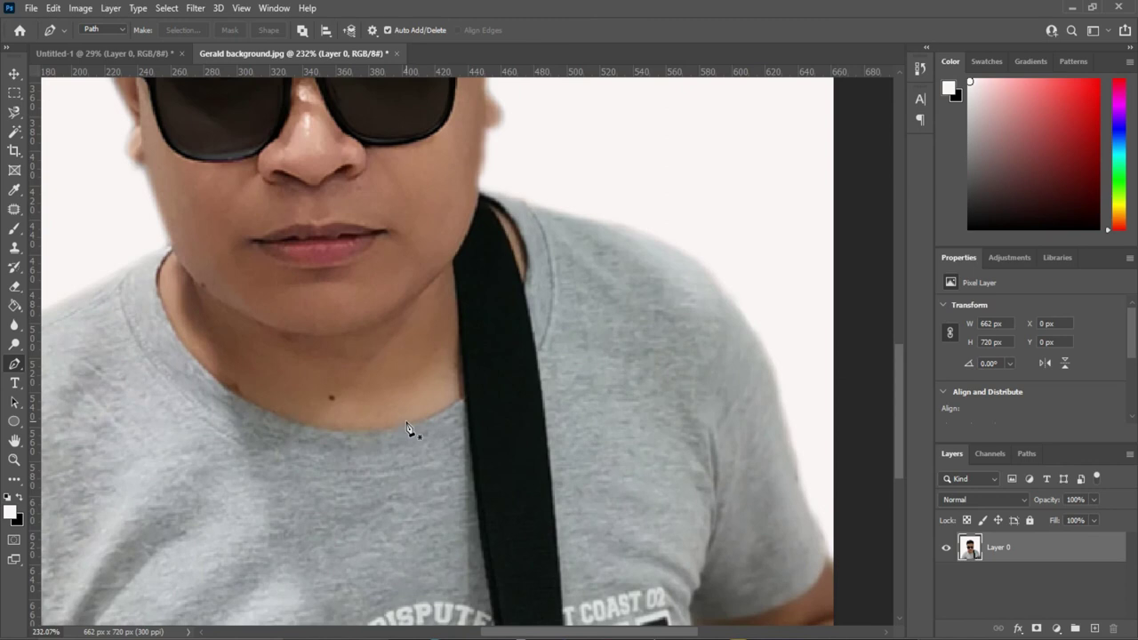
{"action": "left_click_drag", "start_coordinate": [407, 430], "coordinate": [569, 472]}
{"action": "scroll", "coordinate": [567, 477], "scroll_direction": "down", "scroll_amount": 1}
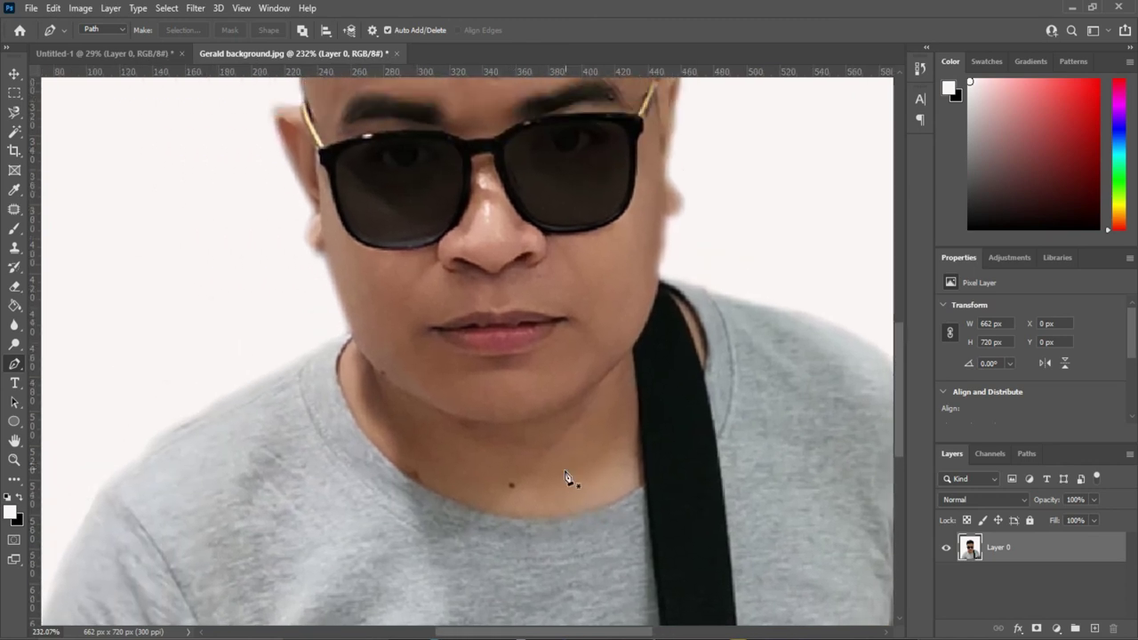
{"action": "scroll", "coordinate": [567, 480], "scroll_direction": "down", "scroll_amount": 2}
{"action": "scroll", "coordinate": [565, 484], "scroll_direction": "down", "scroll_amount": 2}
{"action": "scroll", "coordinate": [567, 484], "scroll_direction": "down", "scroll_amount": 1}
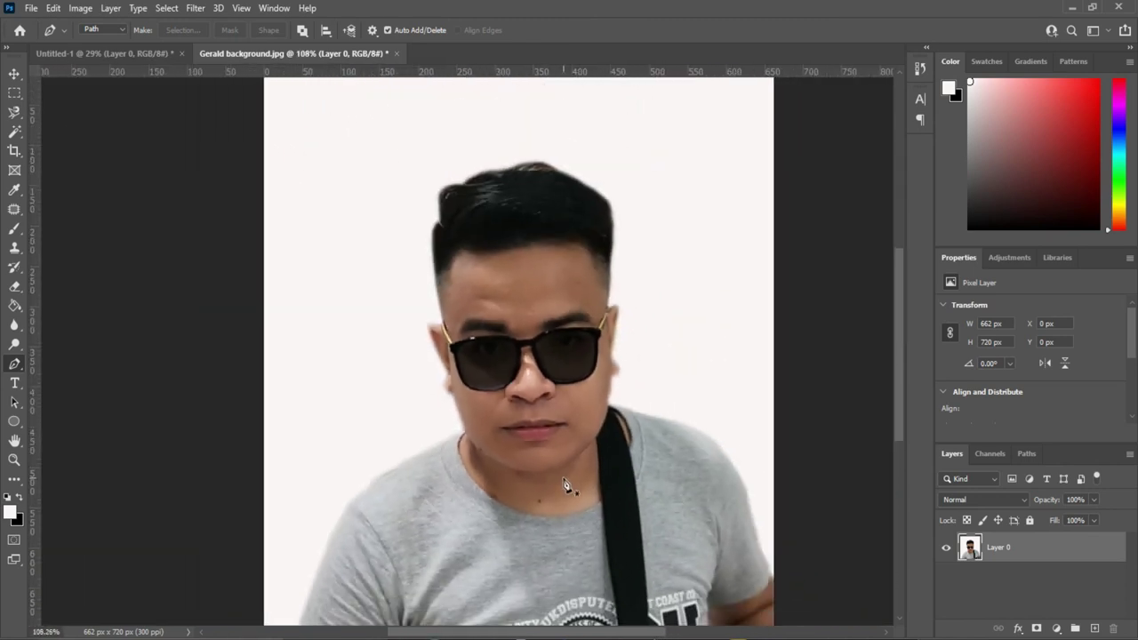
{"action": "scroll", "coordinate": [569, 483], "scroll_direction": "down", "scroll_amount": 1}
{"action": "mouse_move", "coordinate": [569, 482]}
{"action": "left_mouse_down"}
{"action": "mouse_move", "coordinate": [465, 521]}
{"action": "mouse_move", "coordinate": [387, 505]}
{"action": "mouse_move", "coordinate": [432, 539]}
{"action": "left_mouse_up"}
{"action": "scroll", "coordinate": [497, 525], "scroll_direction": "down", "scroll_amount": 1}
{"action": "scroll", "coordinate": [554, 514], "scroll_direction": "down", "scroll_amount": 1}
{"action": "scroll", "coordinate": [610, 471], "scroll_direction": "down", "scroll_amount": 1}
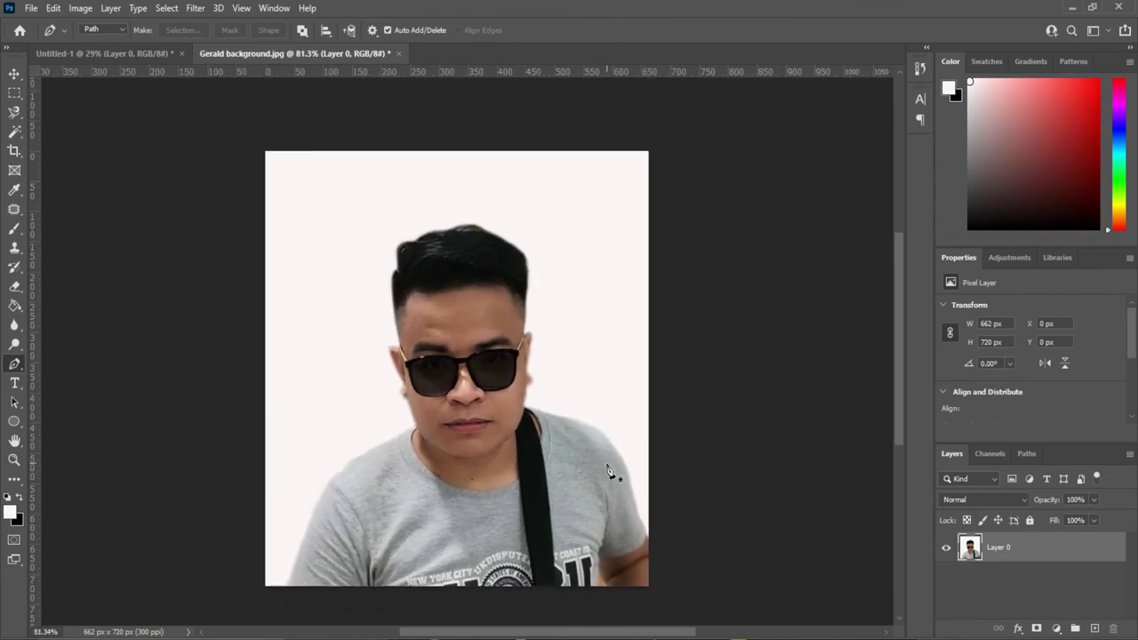
{"action": "scroll", "coordinate": [602, 480], "scroll_direction": "down", "scroll_amount": 1}
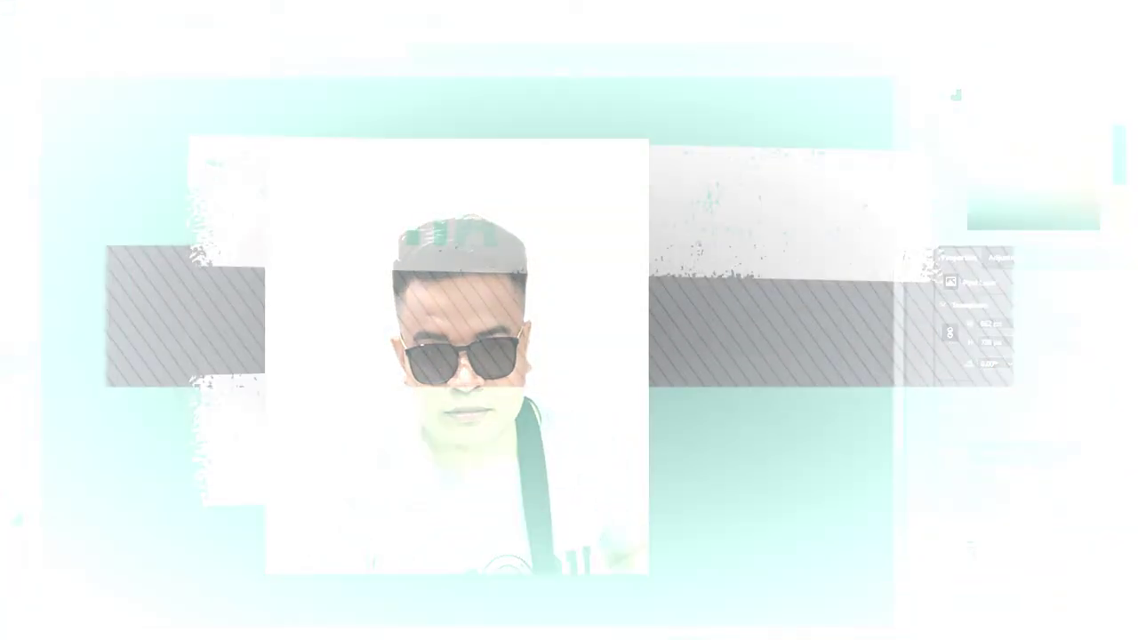